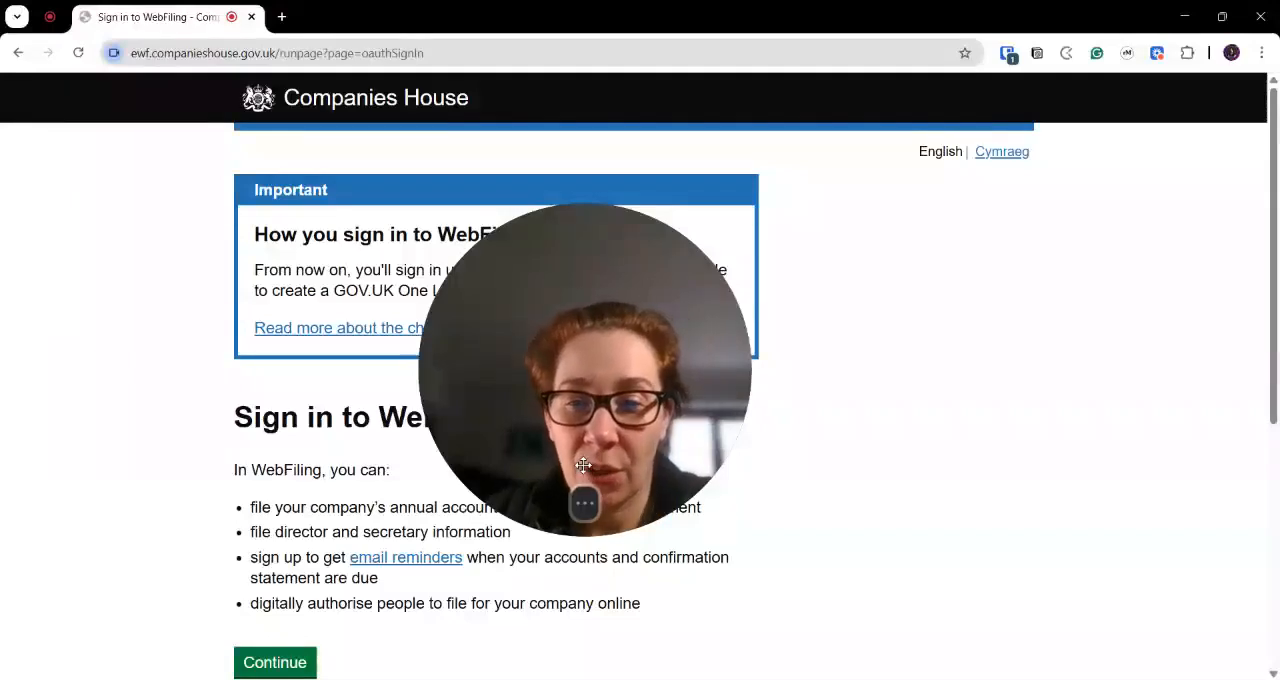
- Continue from the WebFiling sign-in page through the account connection notice to GOV.UK One Login
{"action": "left_click", "coordinate": [567, 504]}
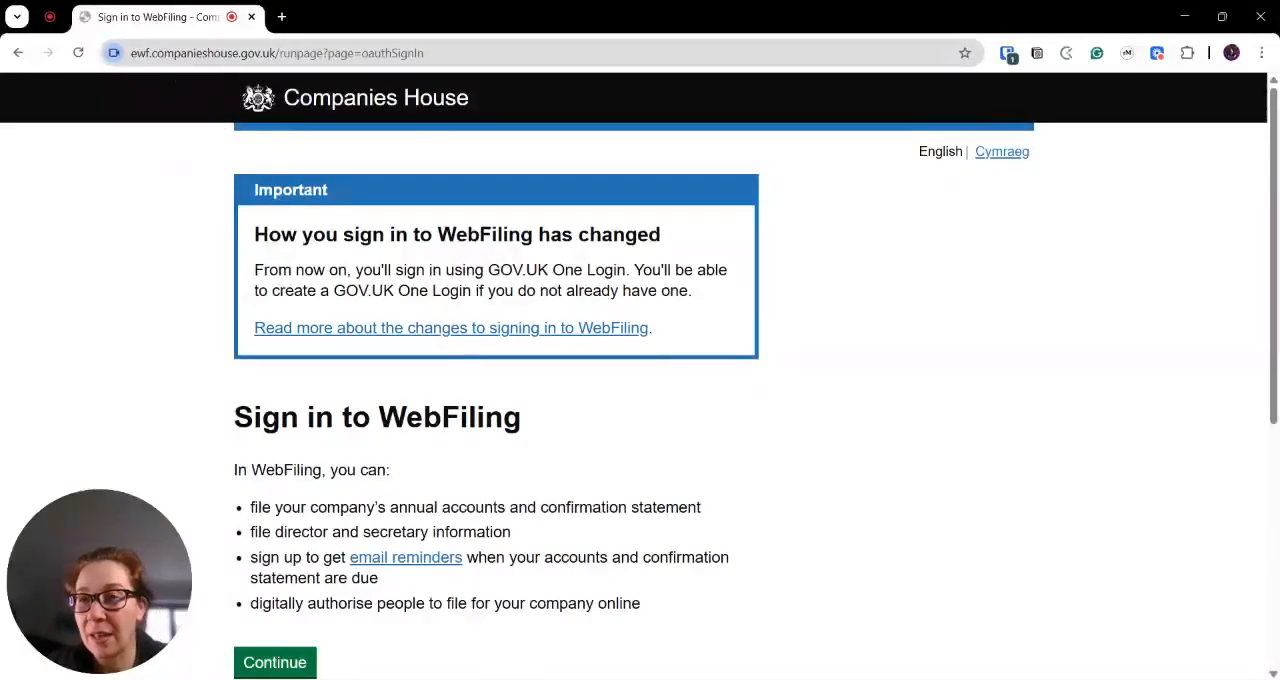
{"action": "scroll", "coordinate": [317, 543], "scroll_direction": "down", "scroll_amount": 2}
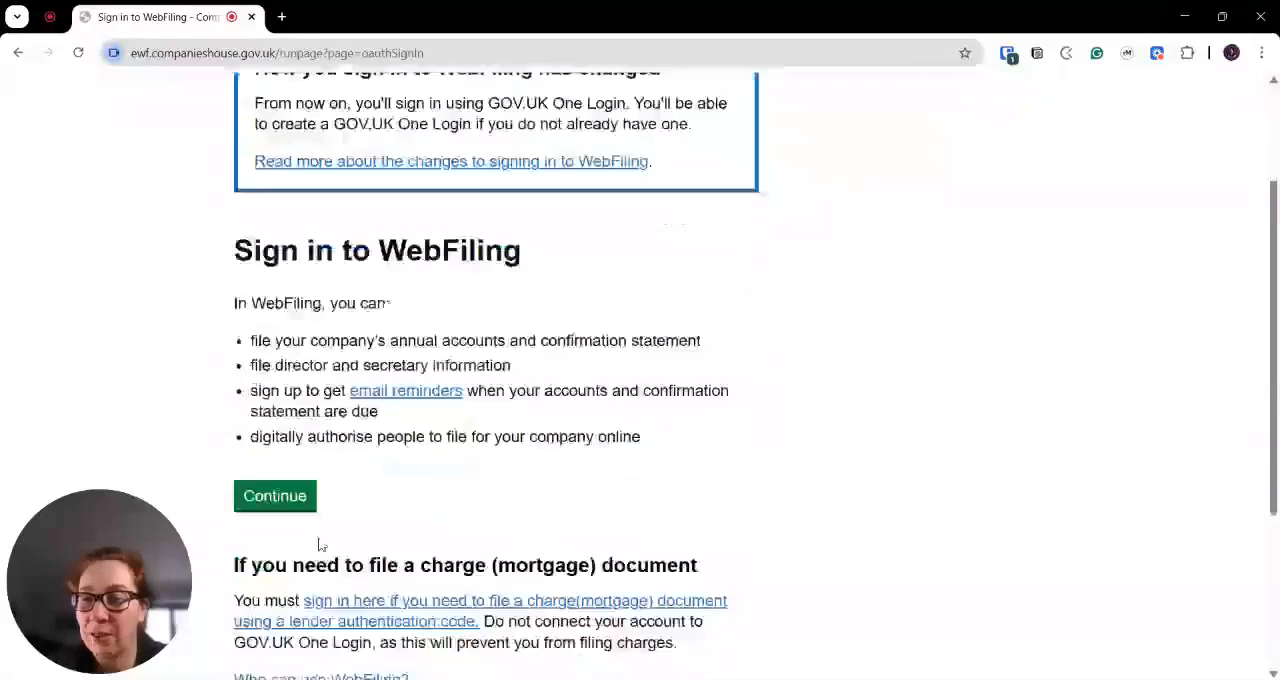
{"action": "left_click", "coordinate": [286, 497]}
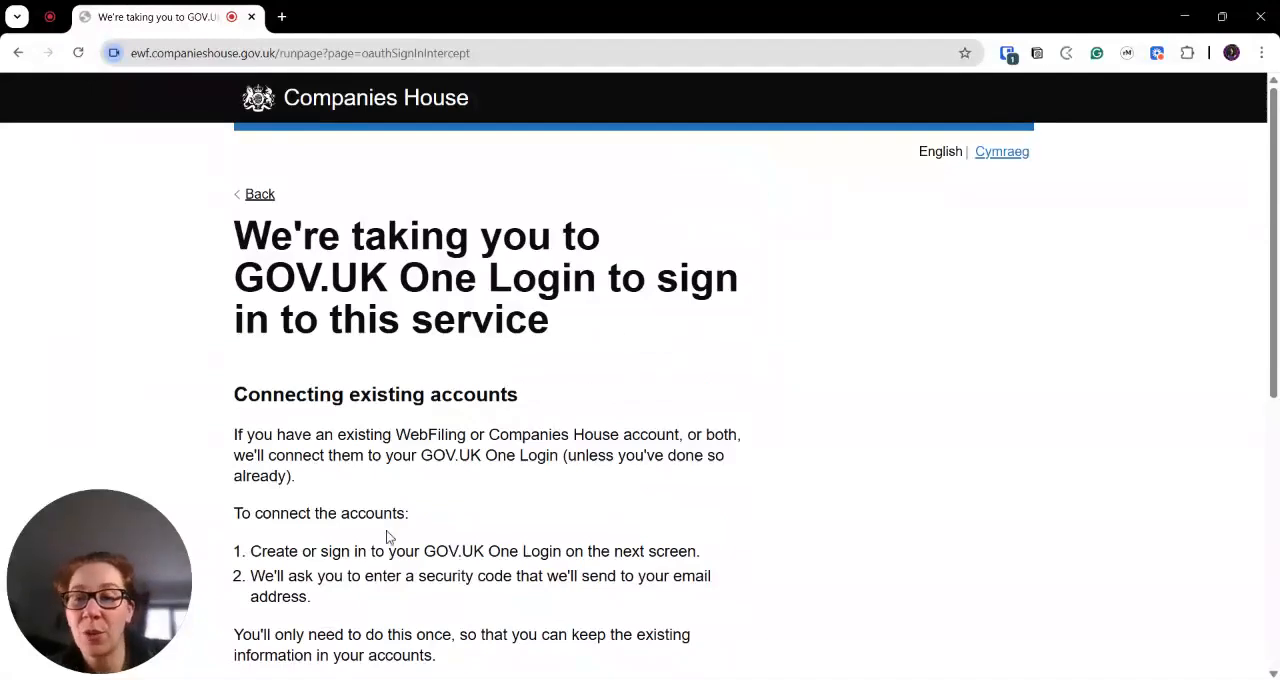
{"action": "scroll", "coordinate": [395, 530], "scroll_direction": "down", "scroll_amount": 2}
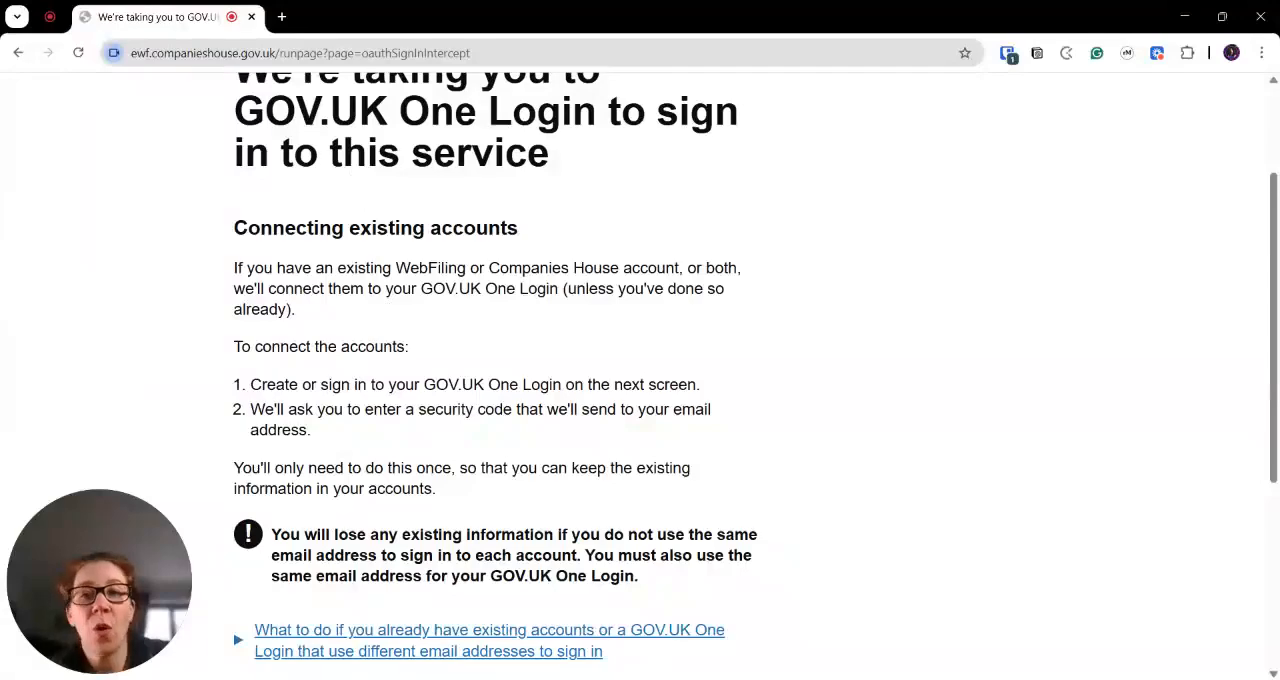
{"action": "scroll", "coordinate": [360, 516], "scroll_direction": "down", "scroll_amount": 4}
{"action": "left_click", "coordinate": [331, 422]}
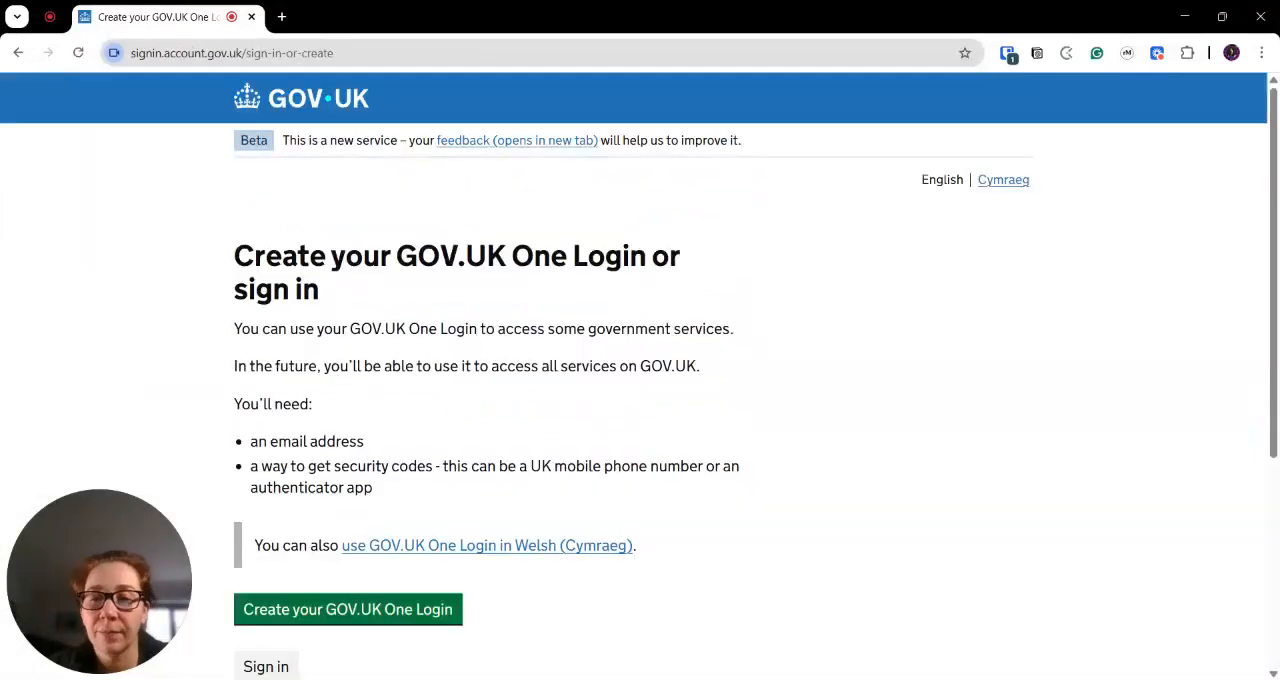
- Sign in with the existing GOV.UK One Login, submitting the account e-mail and the account password
{"action": "scroll", "coordinate": [330, 405], "scroll_direction": "down", "scroll_amount": 2}
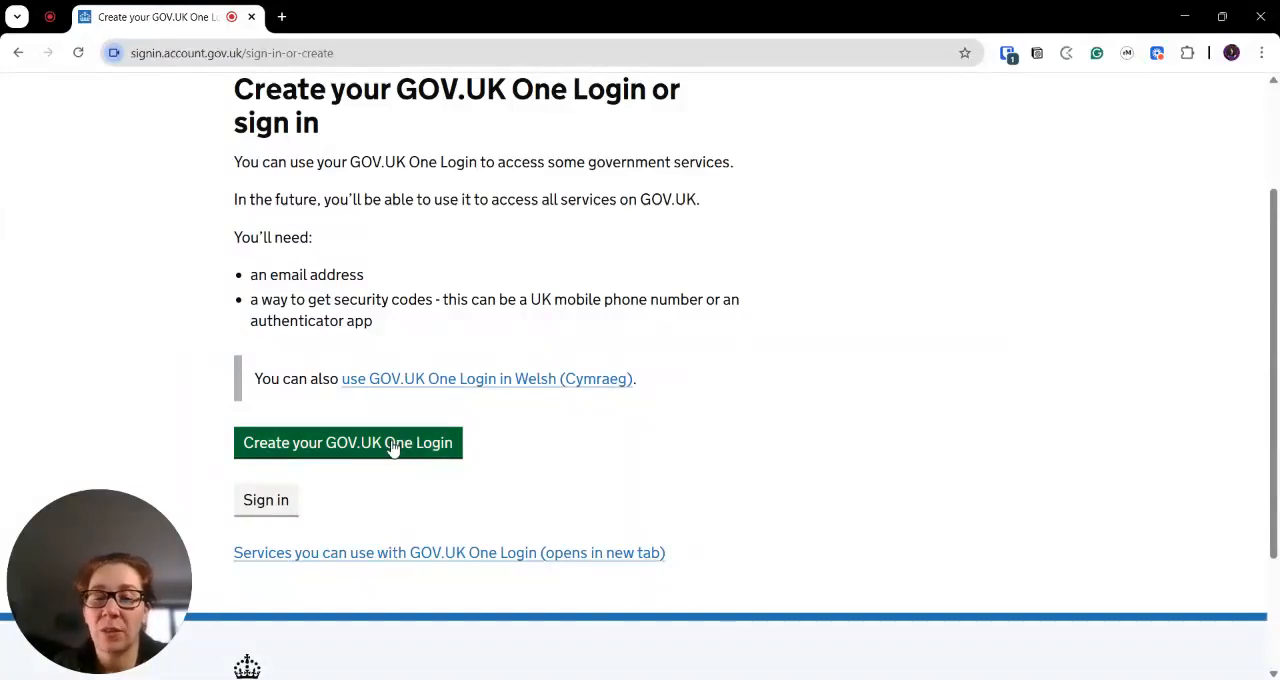
{"action": "left_click", "coordinate": [284, 508]}
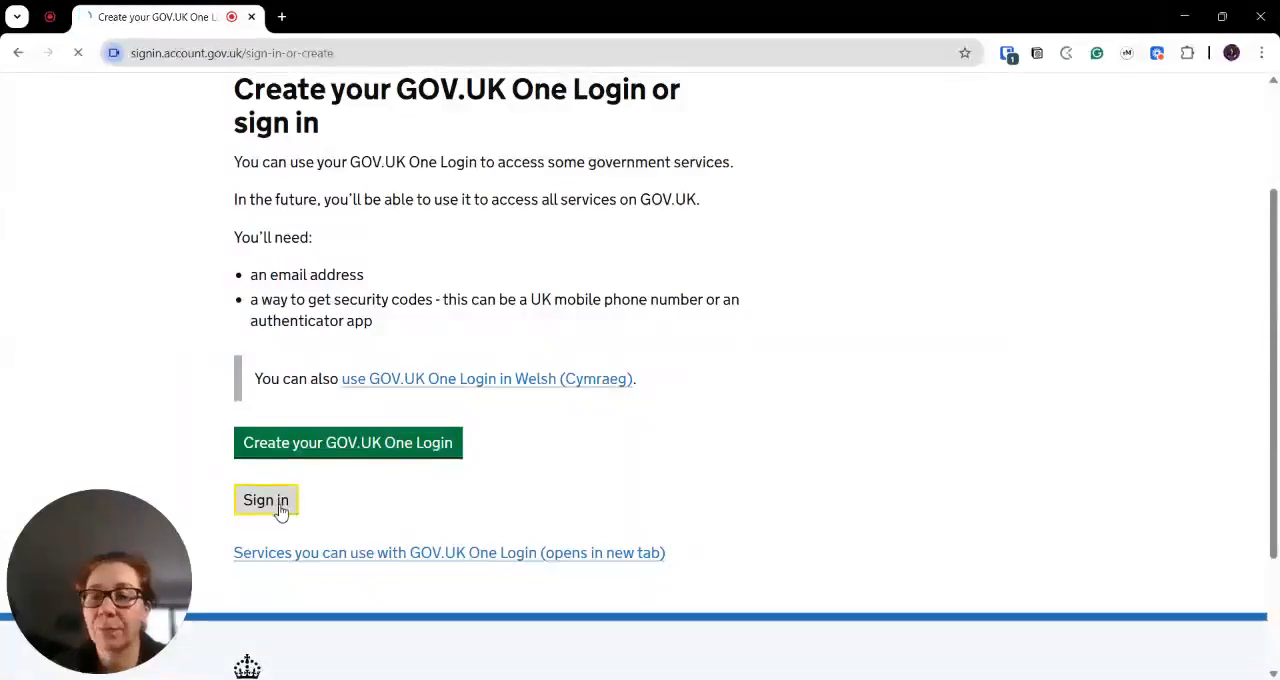
{"action": "left_click", "coordinate": [272, 434]}
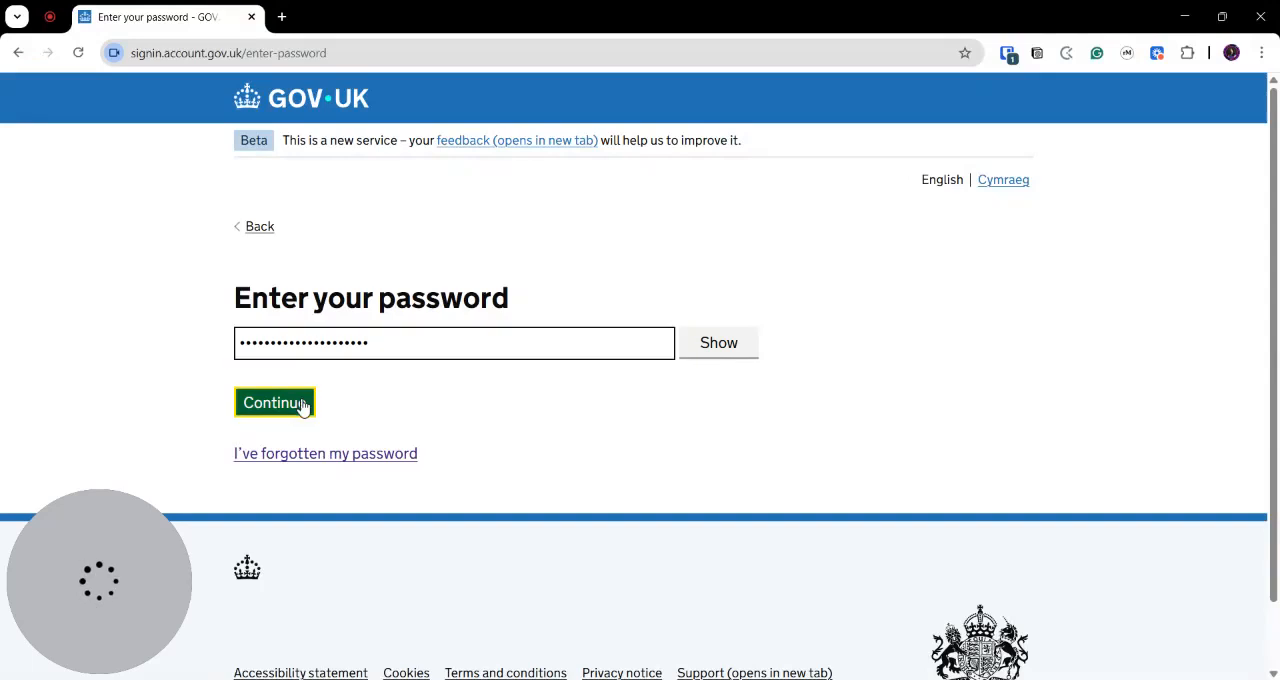
{"action": "left_click", "coordinate": [304, 405]}
{"action": "left_click", "coordinate": [280, 394]}
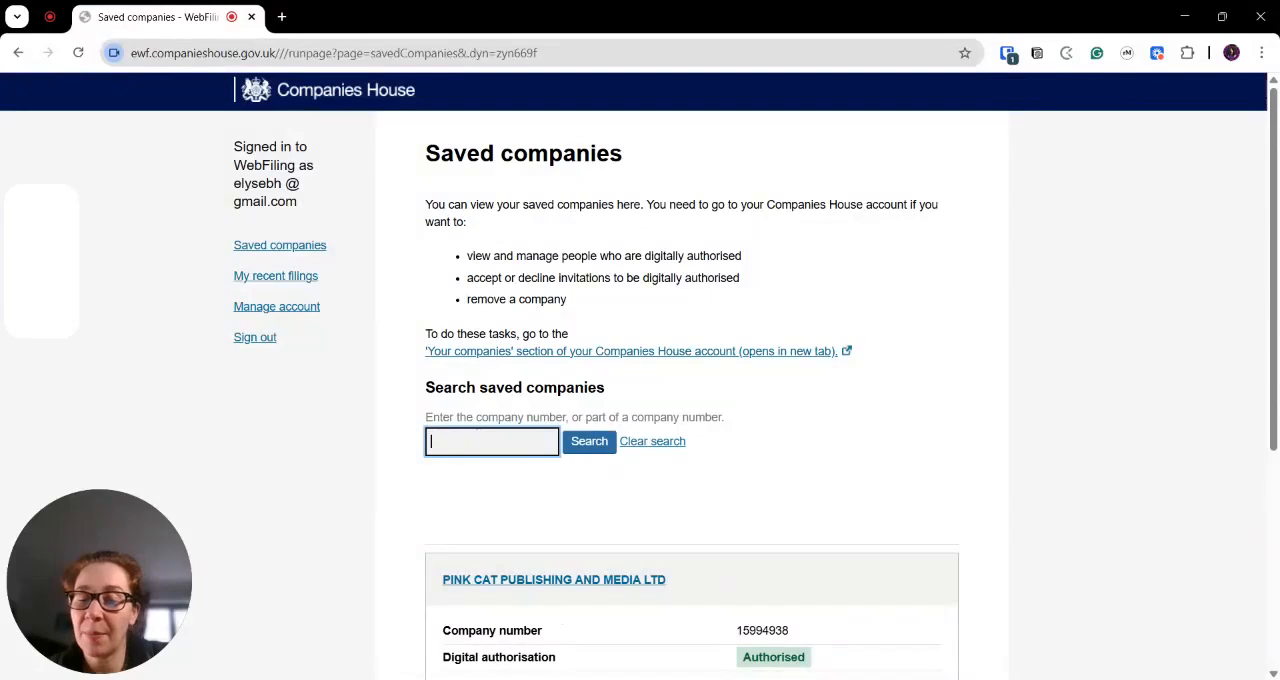
- Open PINK CAT PUBLISHING AND MEDIA LTD from the saved companies and choose to file its confirmation statement
{"action": "left_click", "coordinate": [528, 580]}
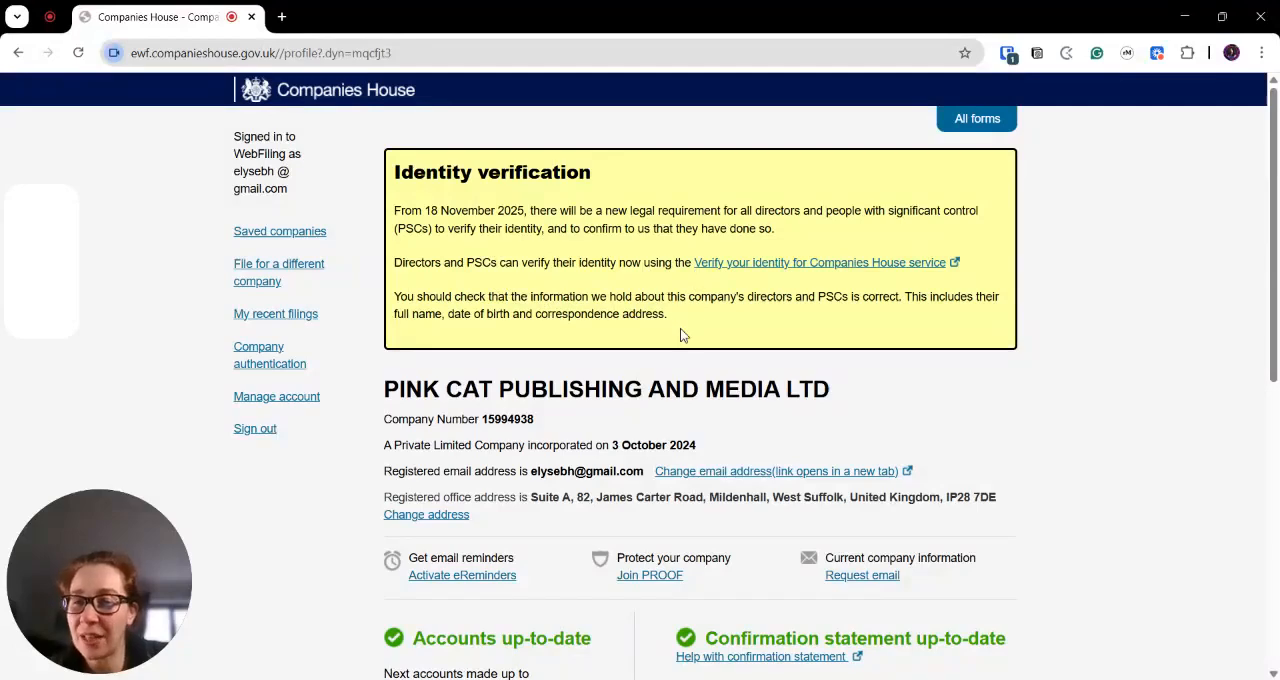
{"action": "scroll", "coordinate": [682, 334], "scroll_direction": "down", "scroll_amount": 1}
{"action": "scroll", "coordinate": [682, 334], "scroll_direction": "down", "scroll_amount": 1}
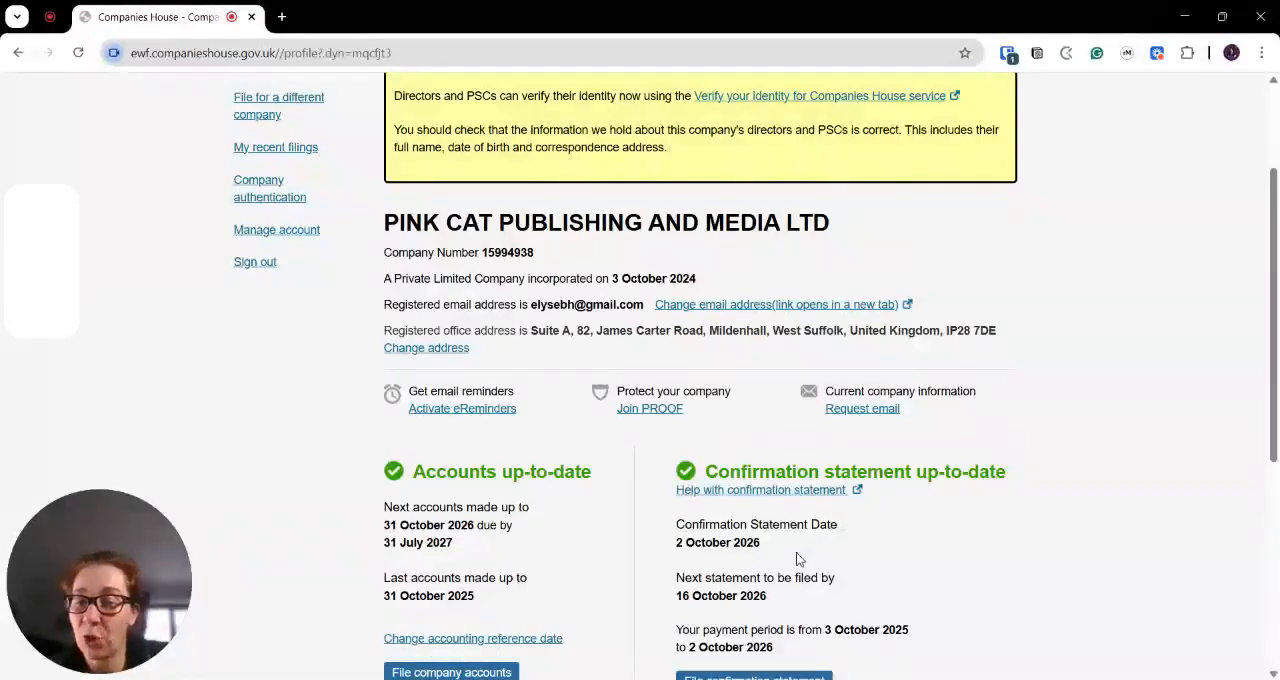
{"action": "scroll", "coordinate": [796, 552], "scroll_direction": "down", "scroll_amount": 1}
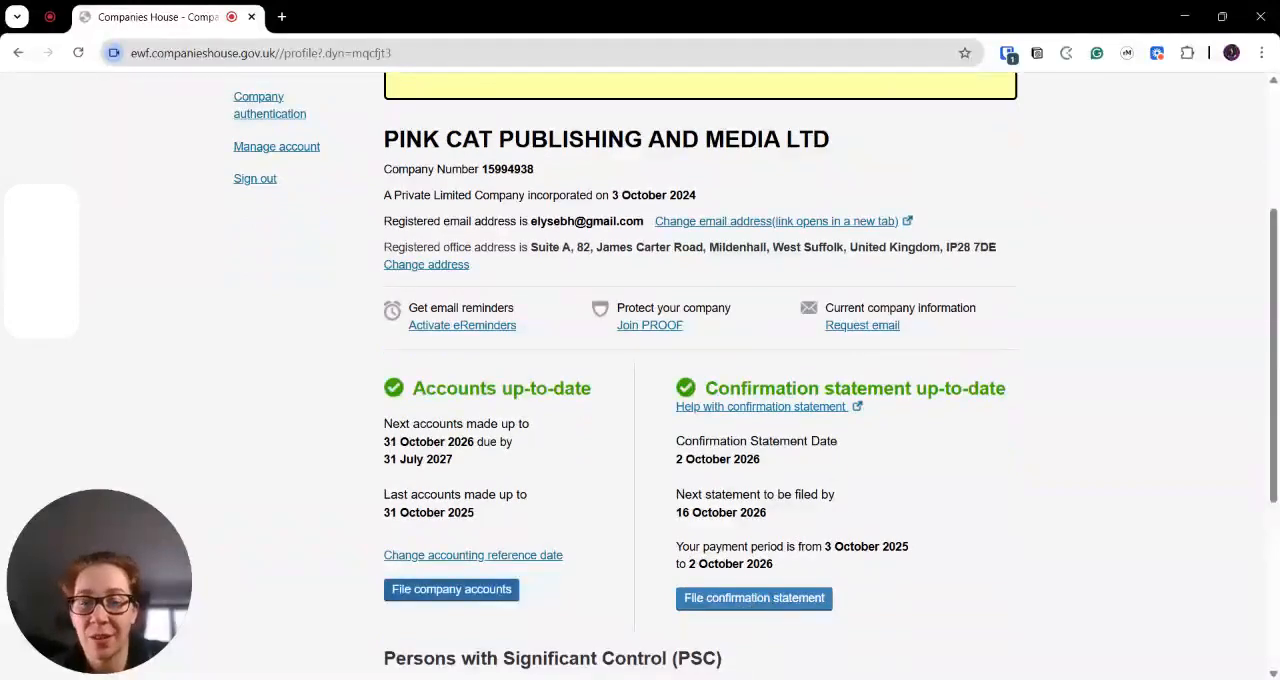
{"action": "left_click", "coordinate": [750, 600]}
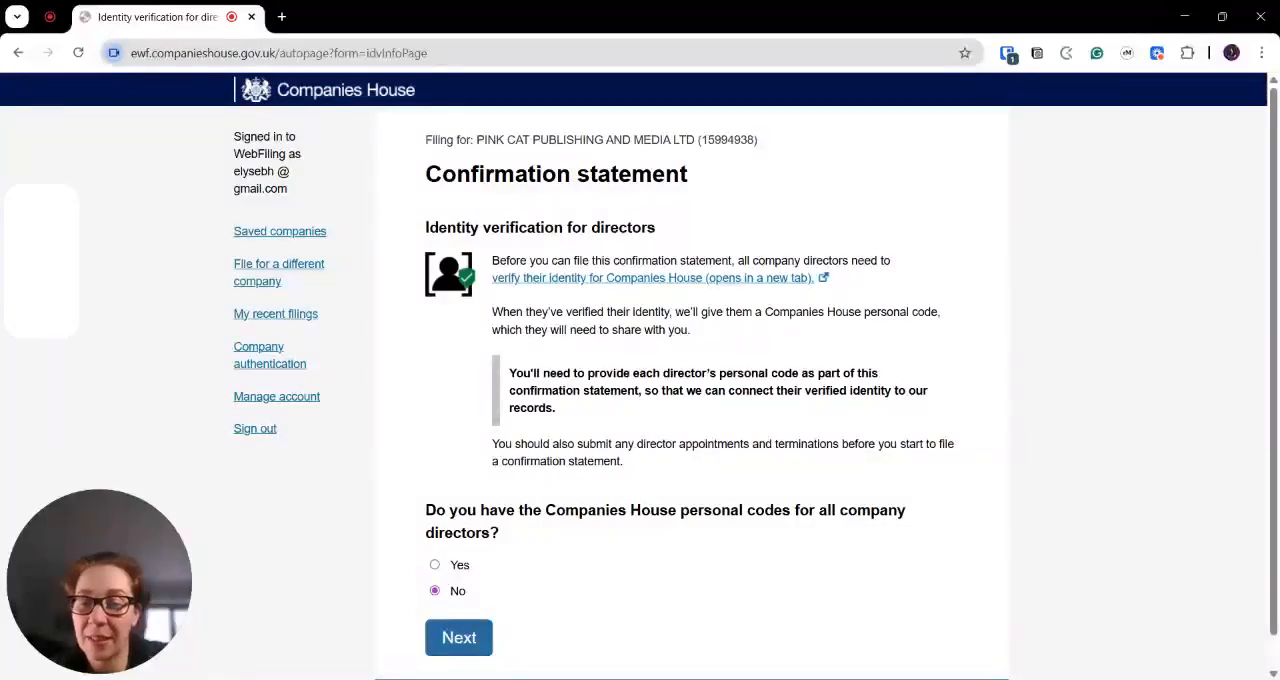
- Answer Yes to having the Companies House personal codes for all company directors and continue
{"action": "left_click", "coordinate": [435, 566]}
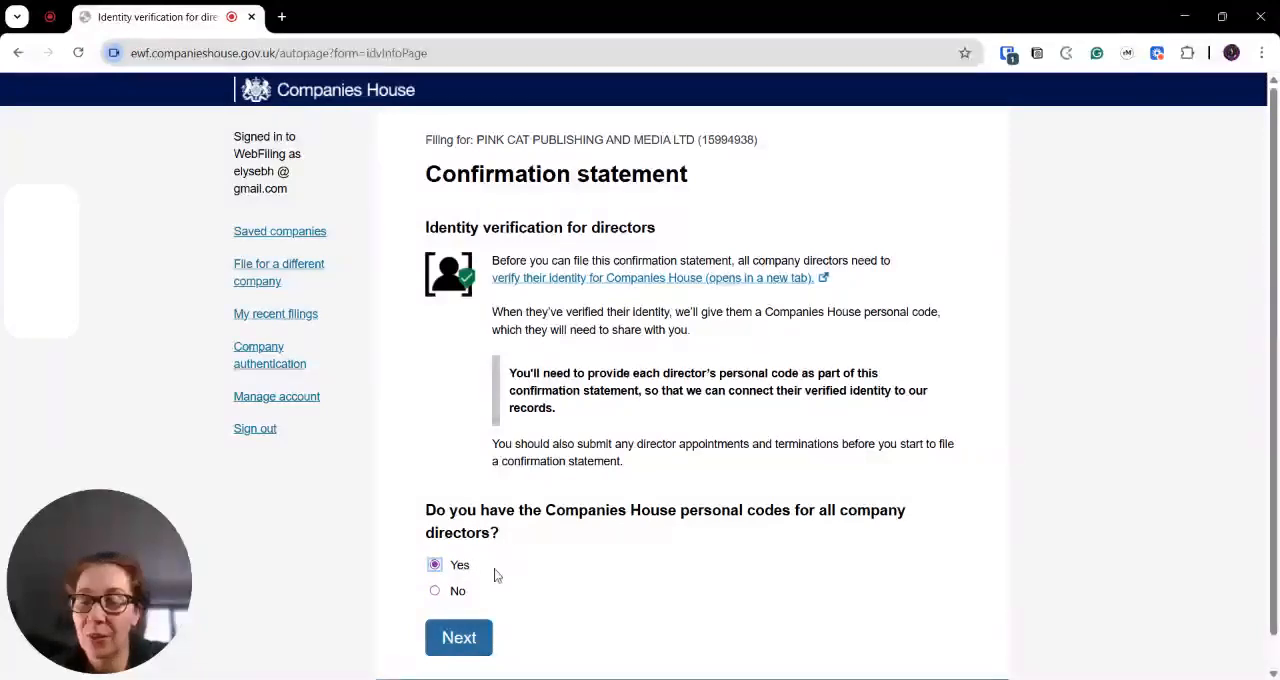
{"action": "scroll", "coordinate": [495, 577], "scroll_direction": "down", "scroll_amount": 1}
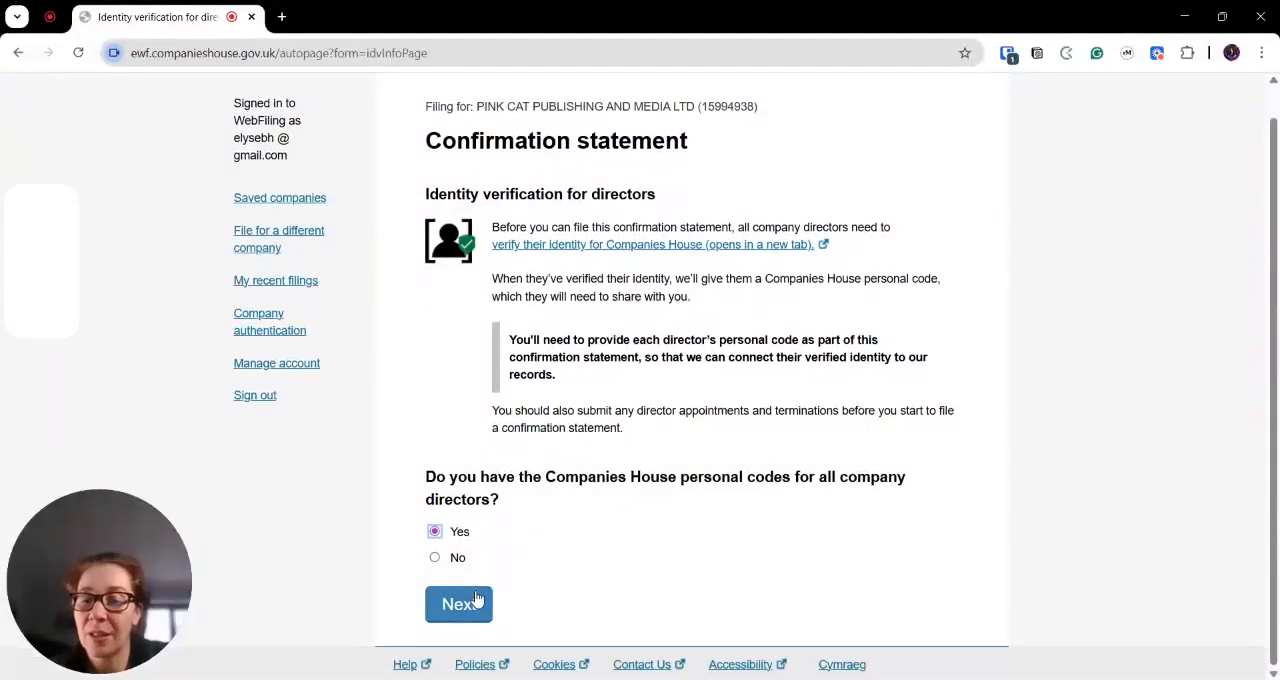
{"action": "left_click", "coordinate": [477, 598]}
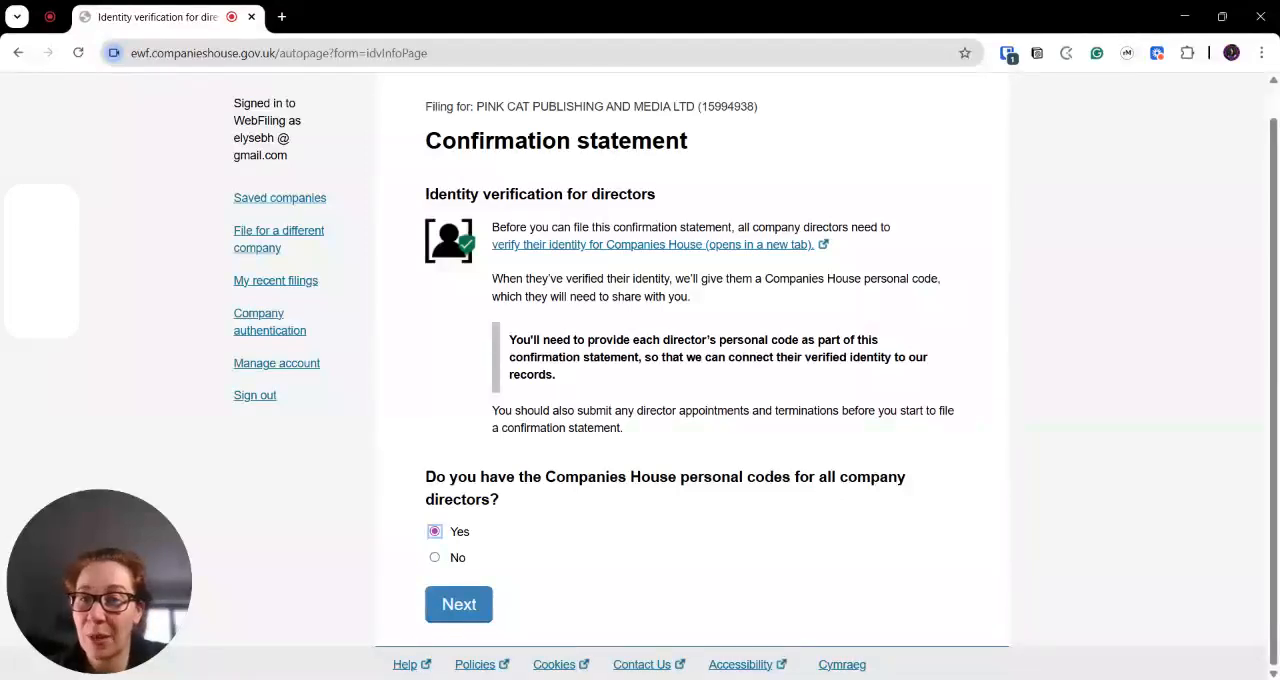
{"action": "left_click", "coordinate": [459, 604]}
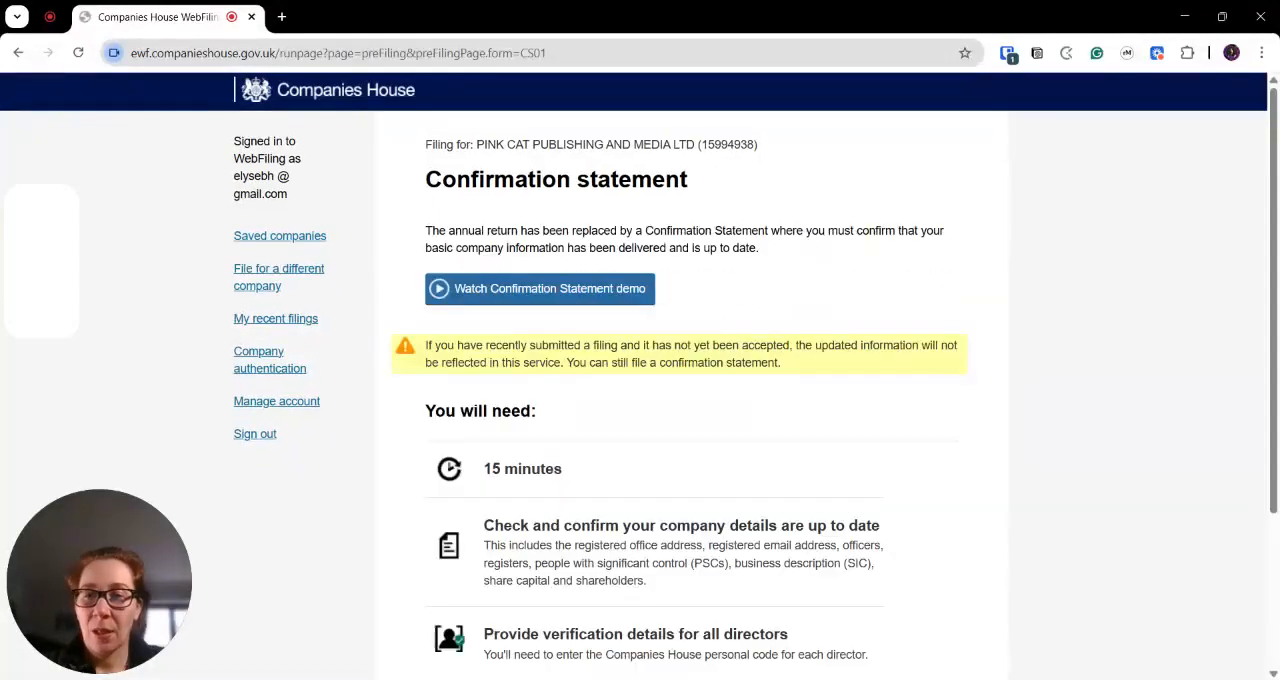
- Start the confirmation statement after reviewing its requirements, and continue with the trading on a market question answered No
{"action": "scroll", "coordinate": [550, 437], "scroll_direction": "down", "scroll_amount": 2}
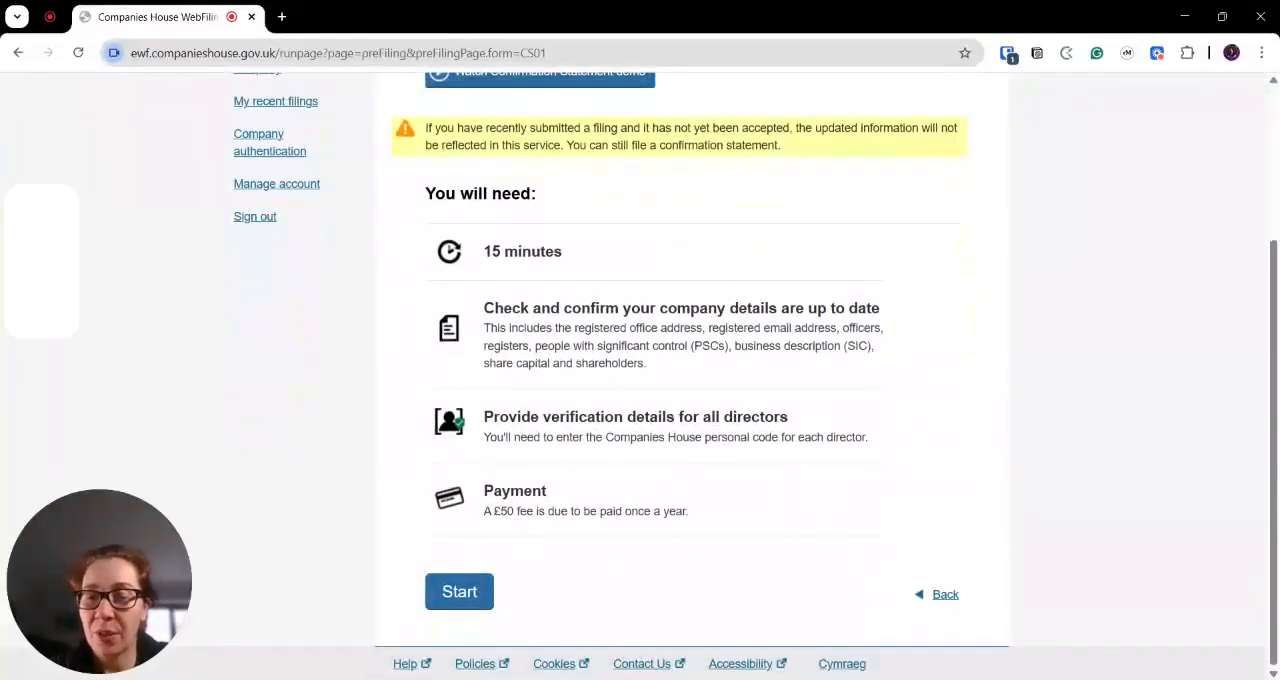
{"action": "left_click_drag", "start_coordinate": [500, 511], "coordinate": [536, 511]}
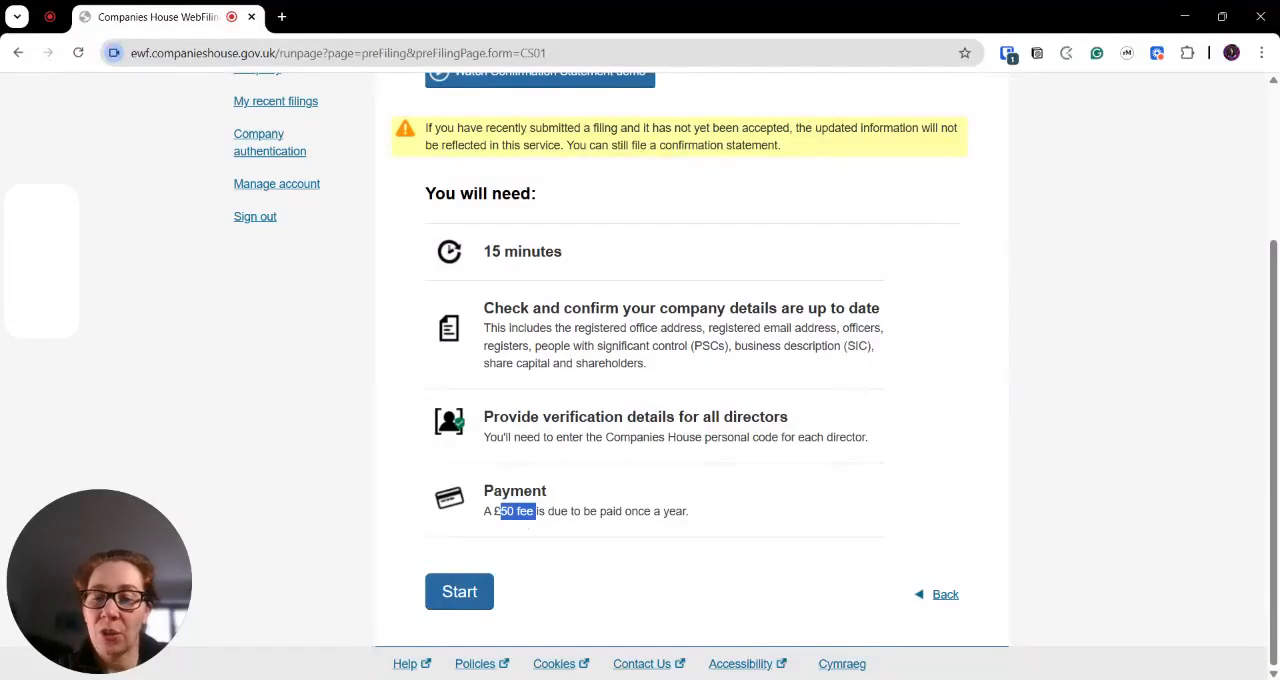
{"action": "left_click", "coordinate": [555, 552]}
{"action": "left_click", "coordinate": [457, 591]}
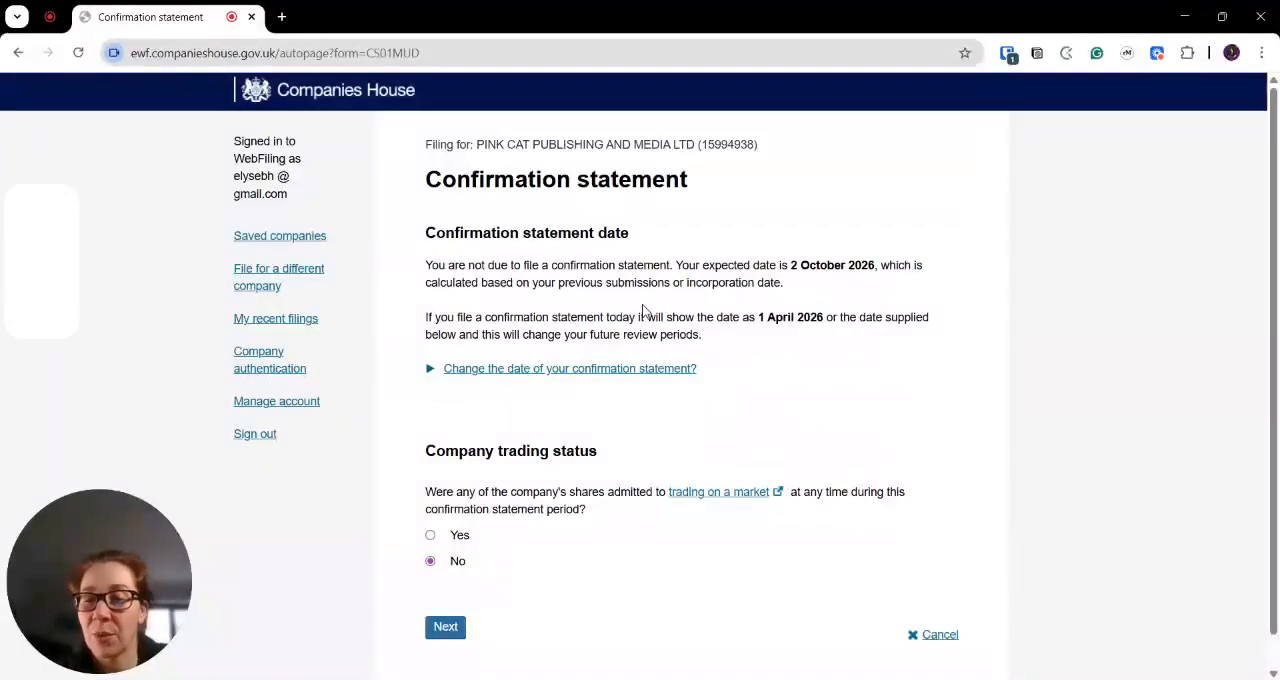
{"action": "scroll", "coordinate": [602, 516], "scroll_direction": "down", "scroll_amount": 1}
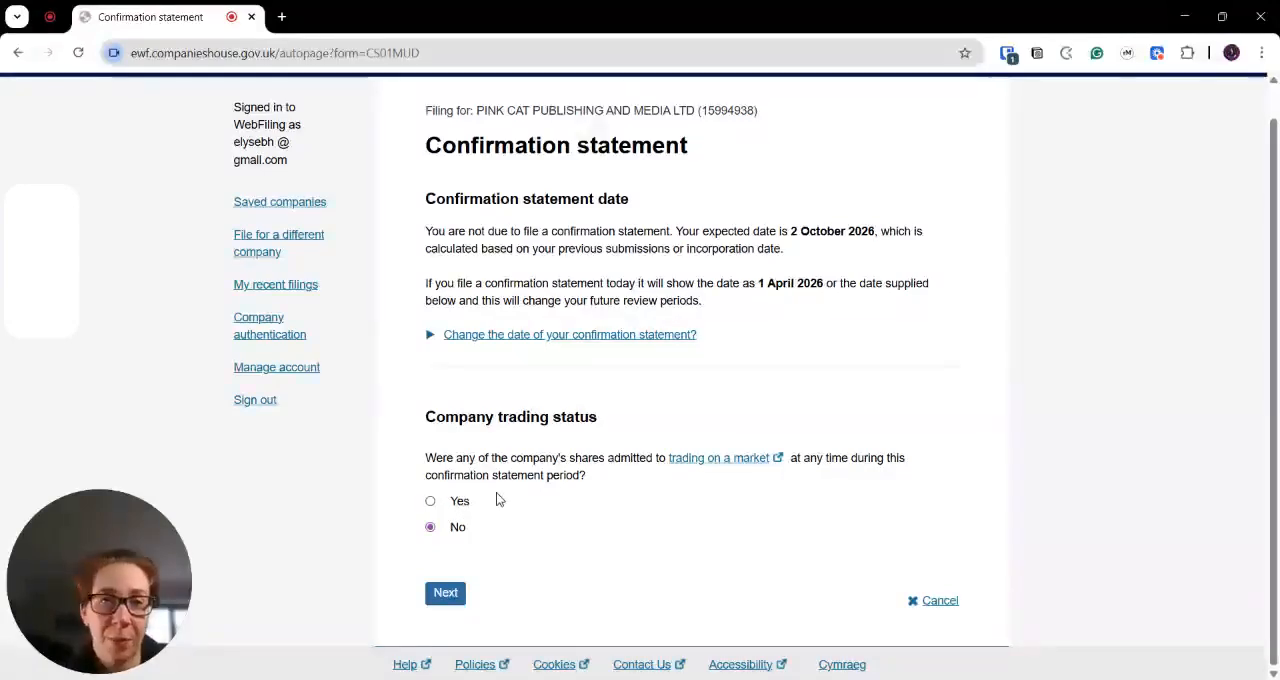
{"action": "left_click", "coordinate": [437, 596]}
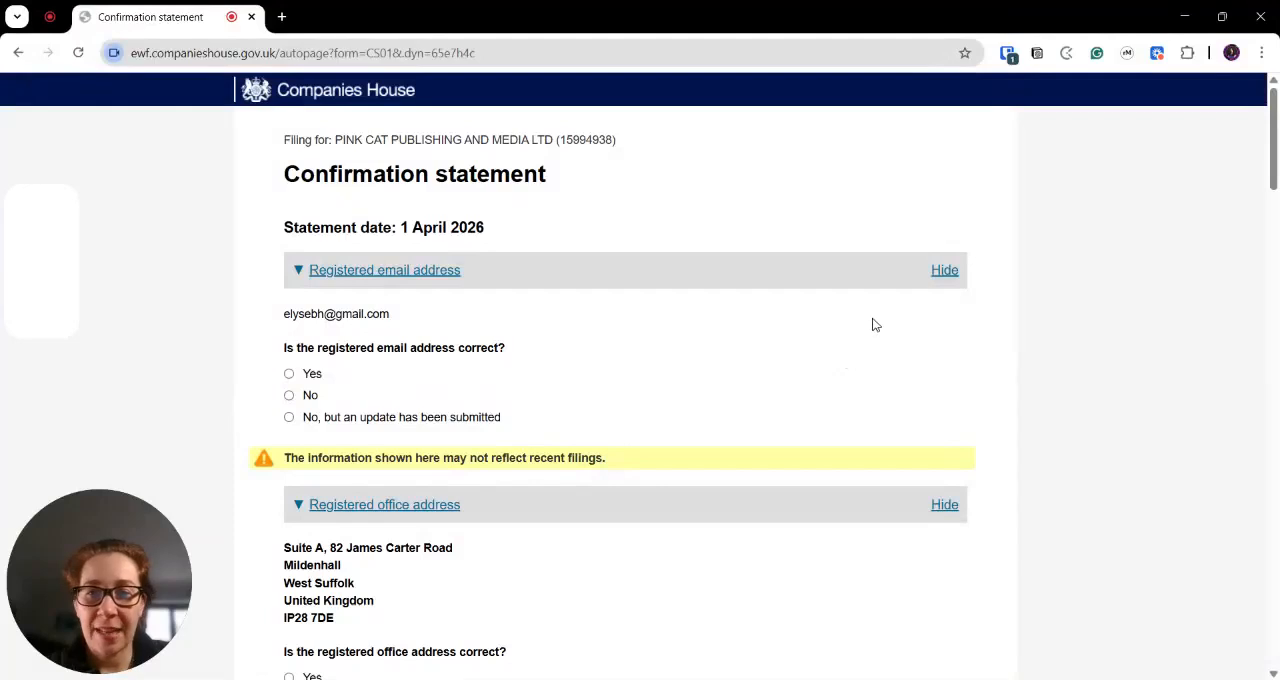
- Collapse every section of the confirmation statement, from Registered email address through People with significant control (PSCs)
{"action": "left_click", "coordinate": [945, 271]}
{"action": "left_click", "coordinate": [944, 316]}
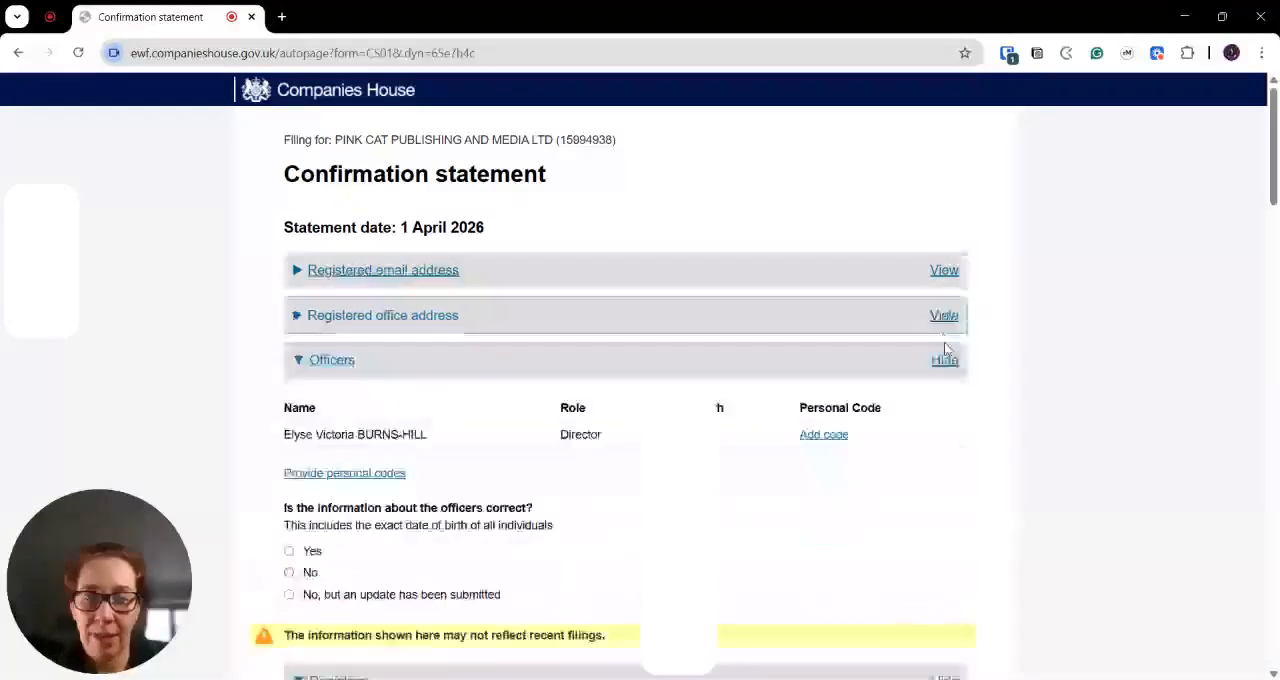
{"action": "left_click", "coordinate": [944, 360]}
{"action": "left_click", "coordinate": [944, 405]}
{"action": "scroll", "coordinate": [950, 447], "scroll_direction": "down", "scroll_amount": 1}
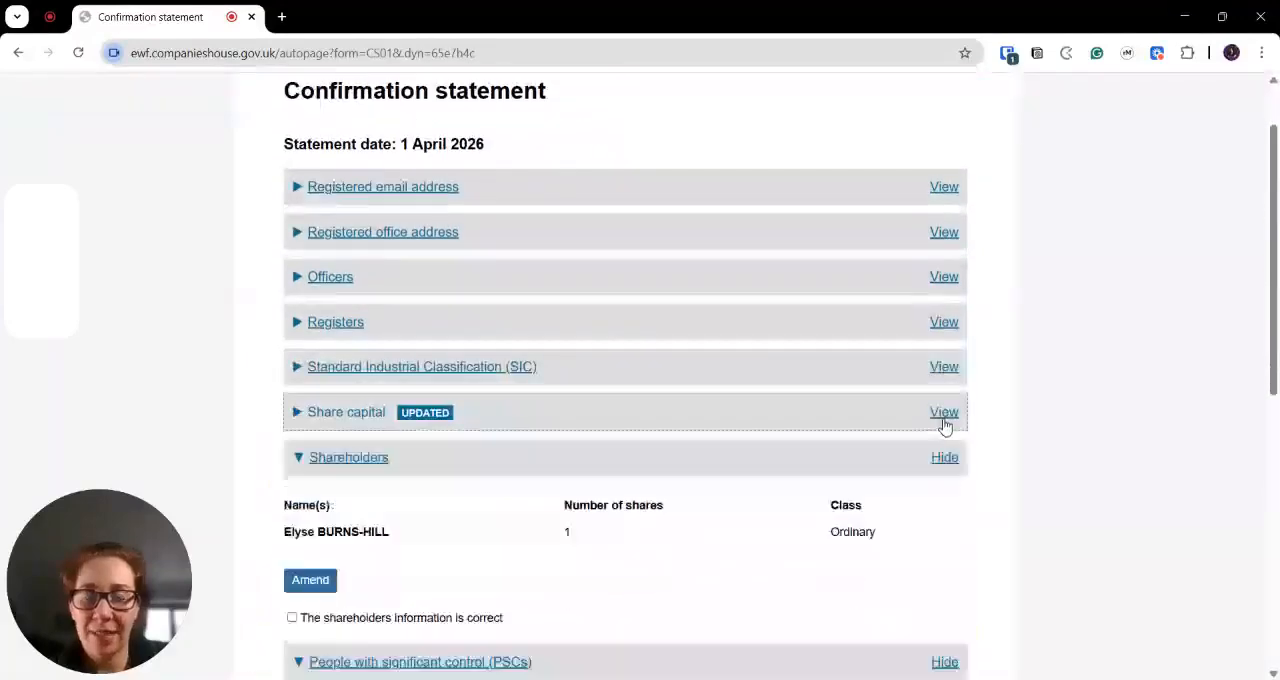
{"action": "left_click", "coordinate": [945, 418]}
{"action": "scroll", "coordinate": [946, 380], "scroll_direction": "down", "scroll_amount": 3}
{"action": "left_click", "coordinate": [945, 210]}
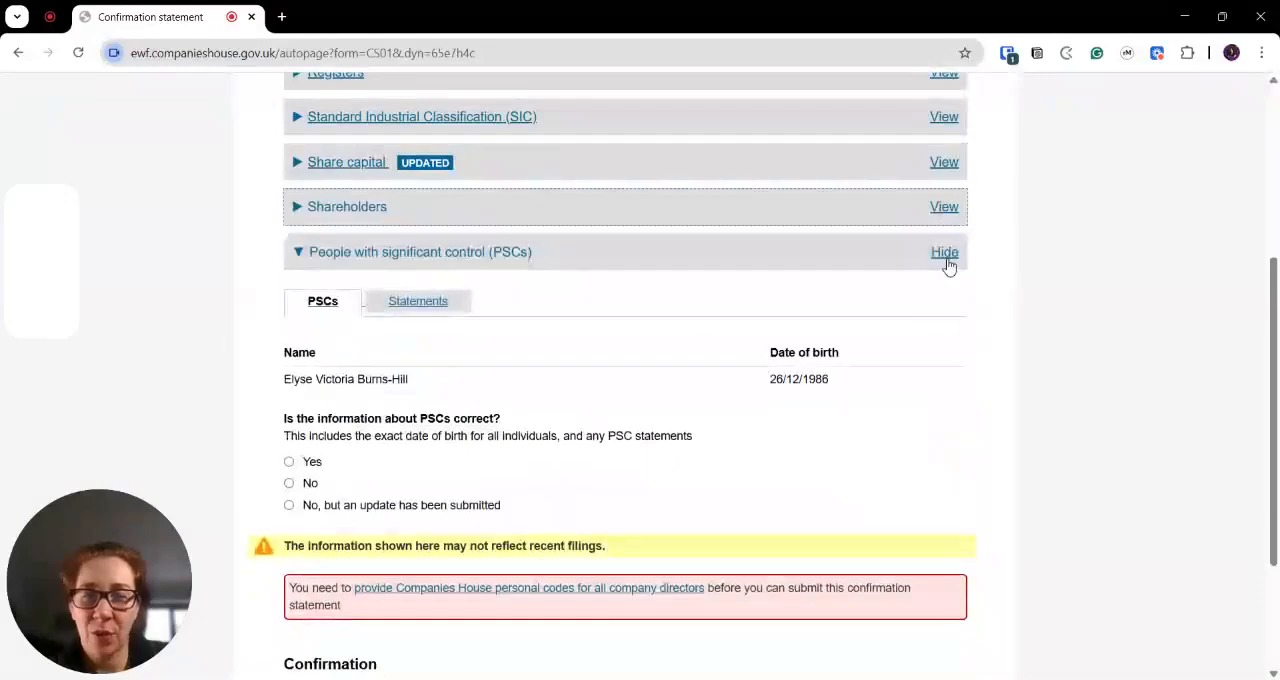
{"action": "left_click", "coordinate": [945, 260]}
{"action": "scroll", "coordinate": [527, 308], "scroll_direction": "up", "scroll_amount": 2}
{"action": "scroll", "coordinate": [527, 310], "scroll_direction": "up", "scroll_amount": 1}
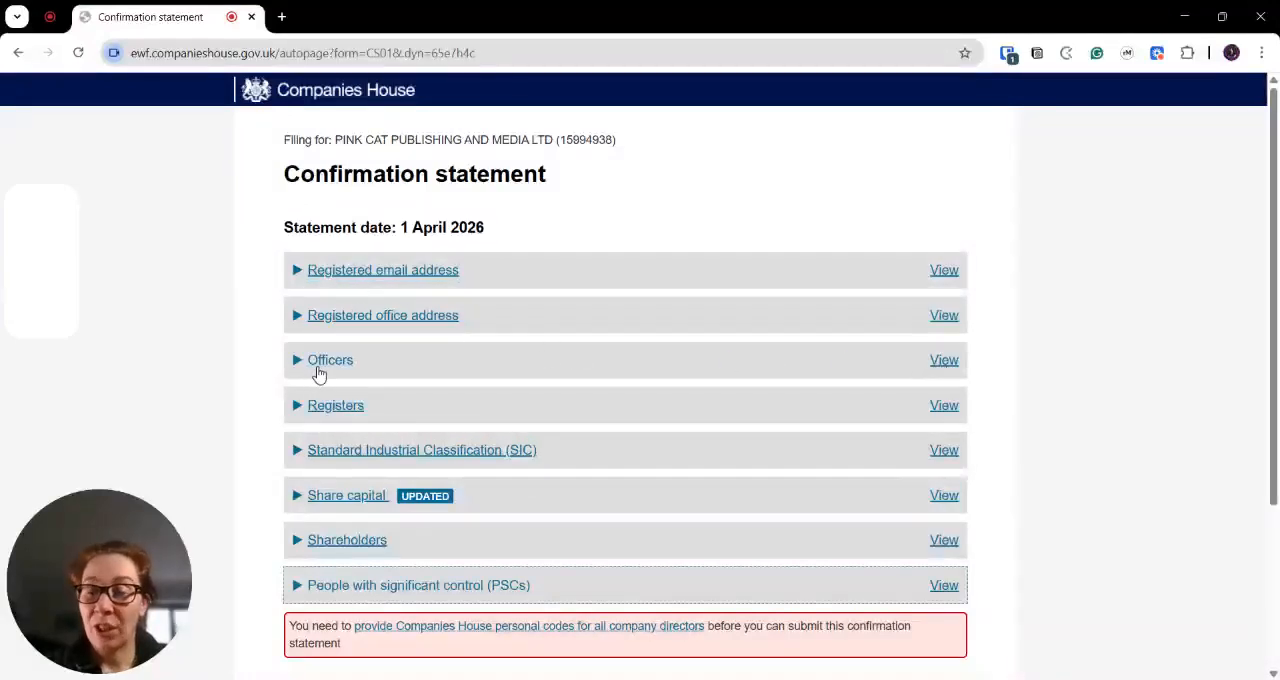
- Expand the Officers section and open the personal code form for the listed director
{"action": "left_click", "coordinate": [931, 368]}
{"action": "scroll", "coordinate": [465, 484], "scroll_direction": "down", "scroll_amount": 1}
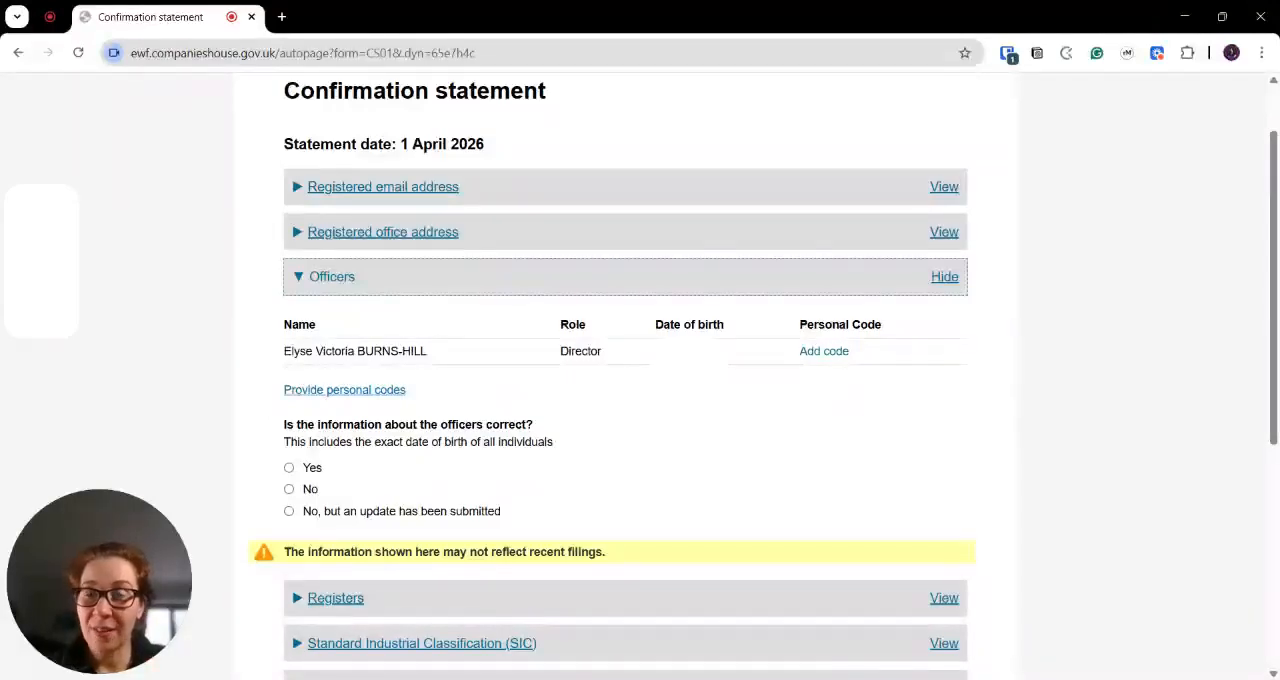
{"action": "left_click", "coordinate": [826, 352]}
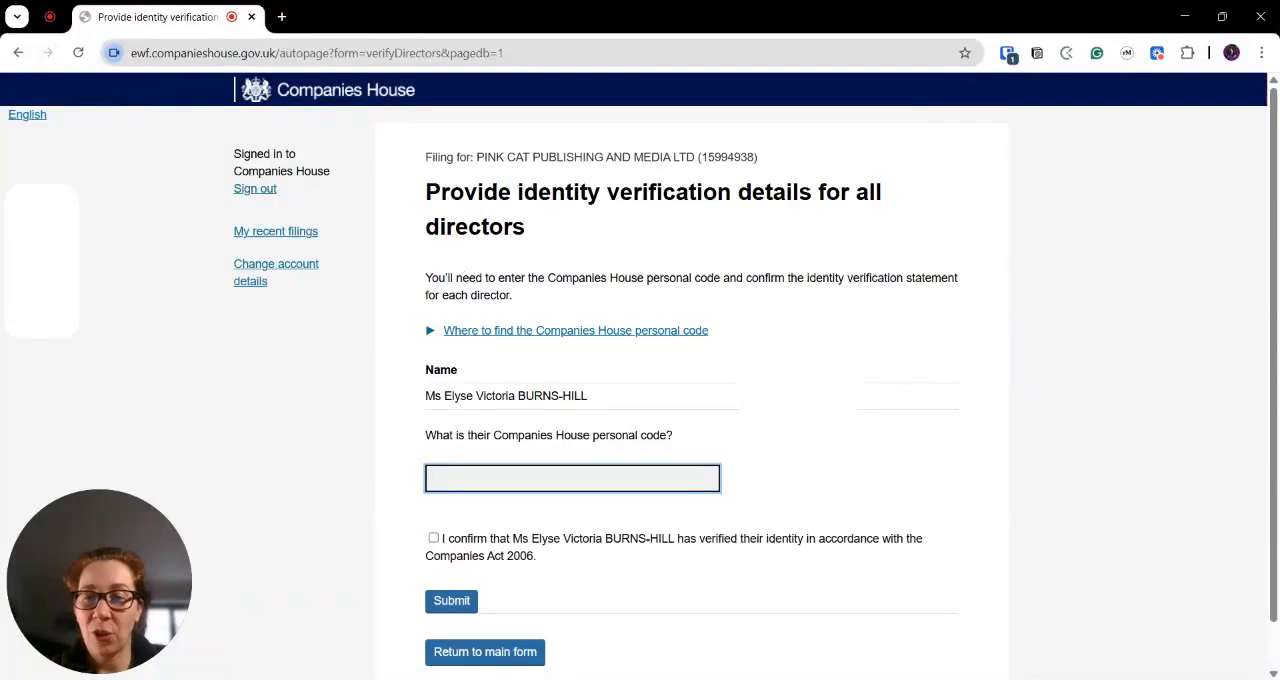
- Tick the confirmation that the director has verified their identity, and return to the main form without entering a code
{"action": "scroll", "coordinate": [491, 449], "scroll_direction": "down", "scroll_amount": 1}
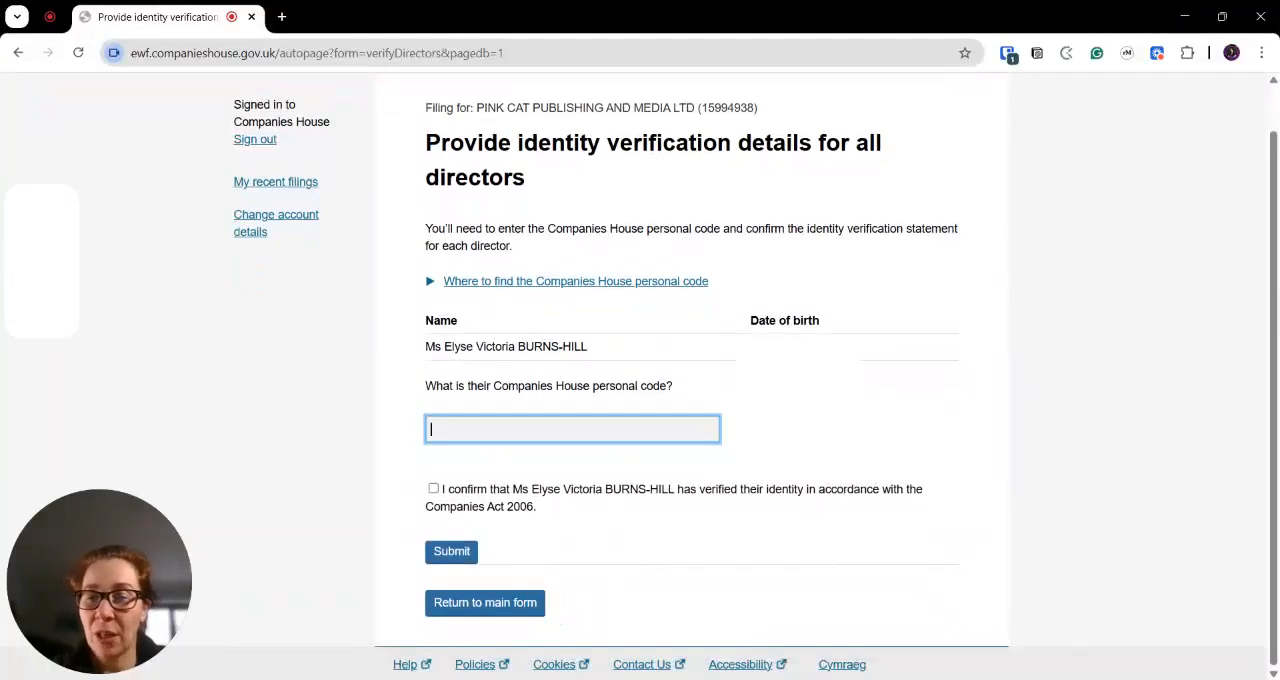
{"action": "left_click", "coordinate": [435, 492]}
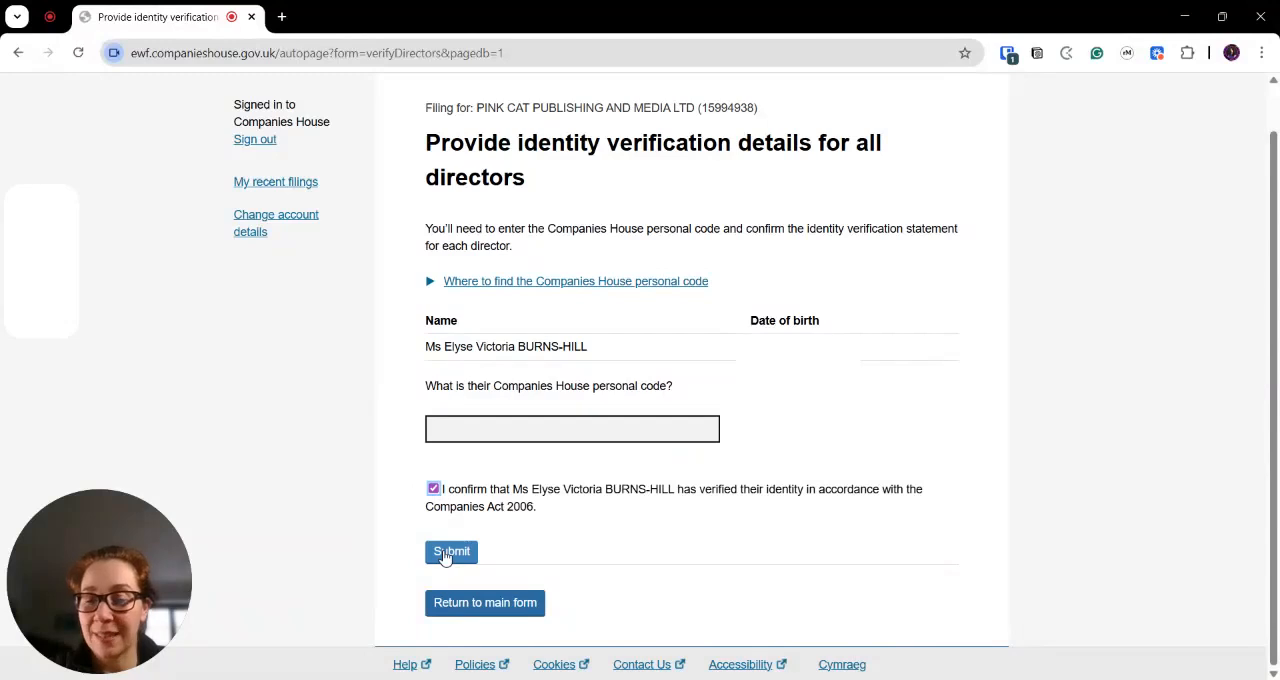
{"action": "left_click", "coordinate": [578, 424]}
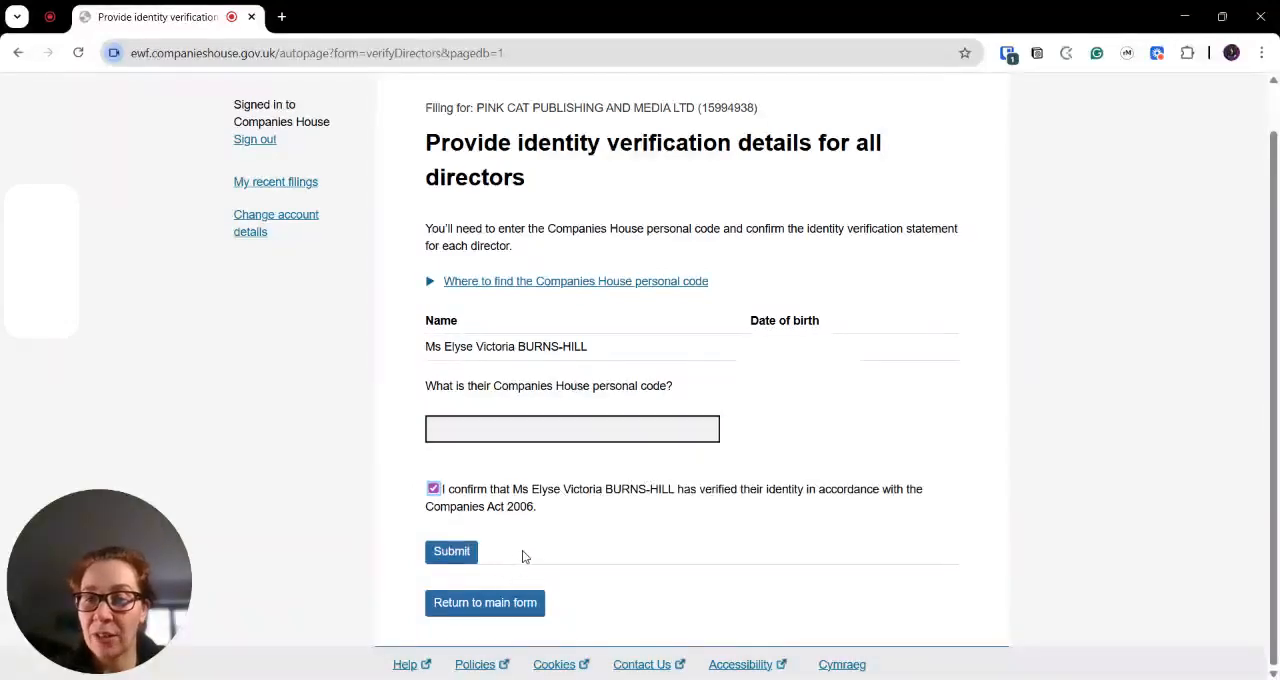
{"action": "left_click", "coordinate": [494, 617]}
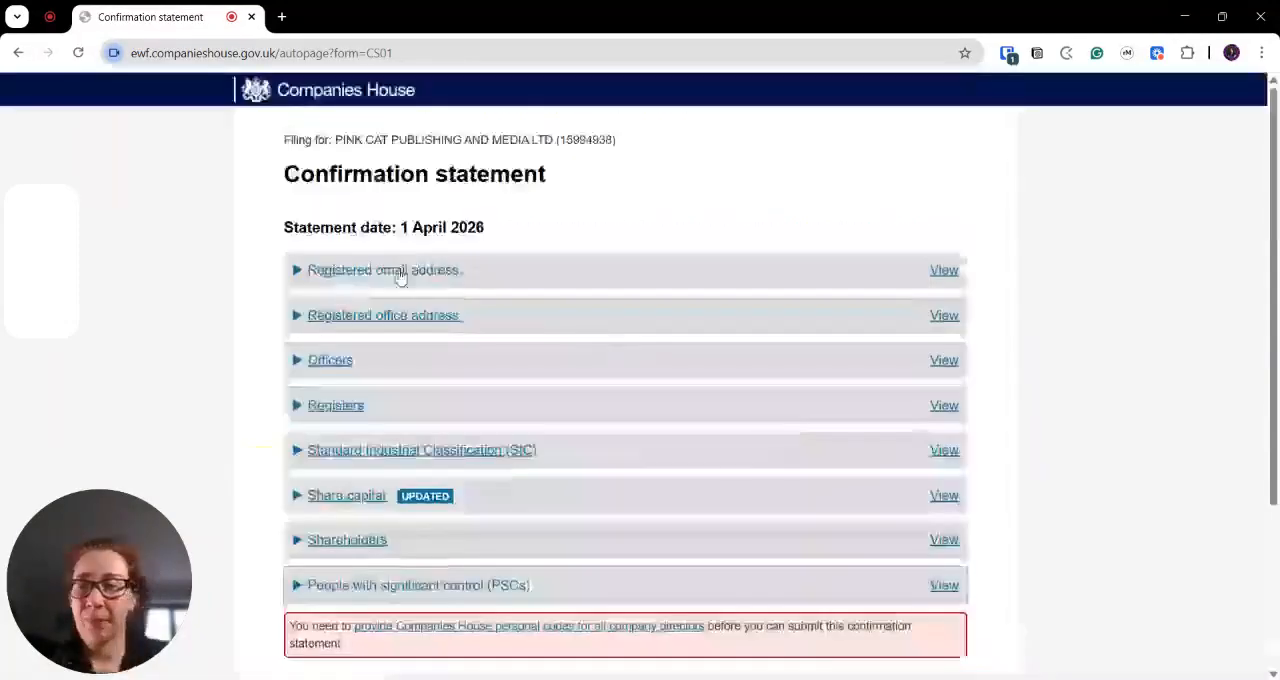
- Expand the Registered email address section and try the Yes and No answers on whether the address is correct, ending on No
{"action": "left_click", "coordinate": [400, 271]}
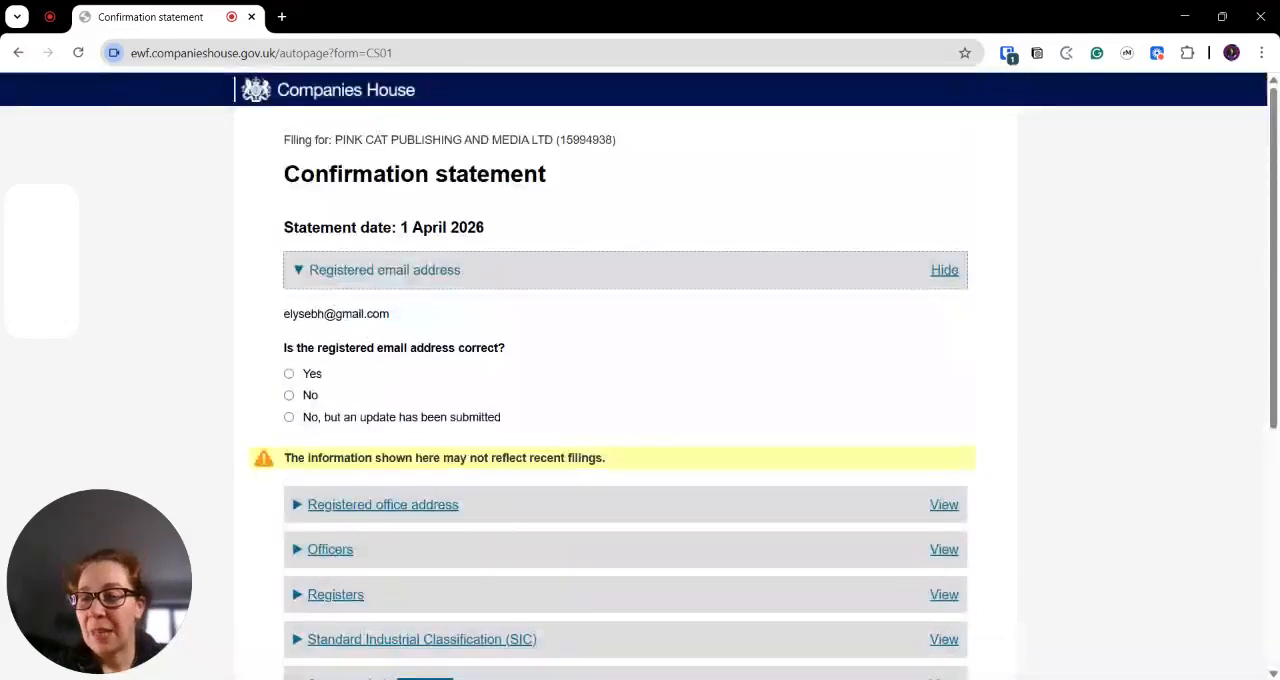
{"action": "left_click", "coordinate": [289, 374]}
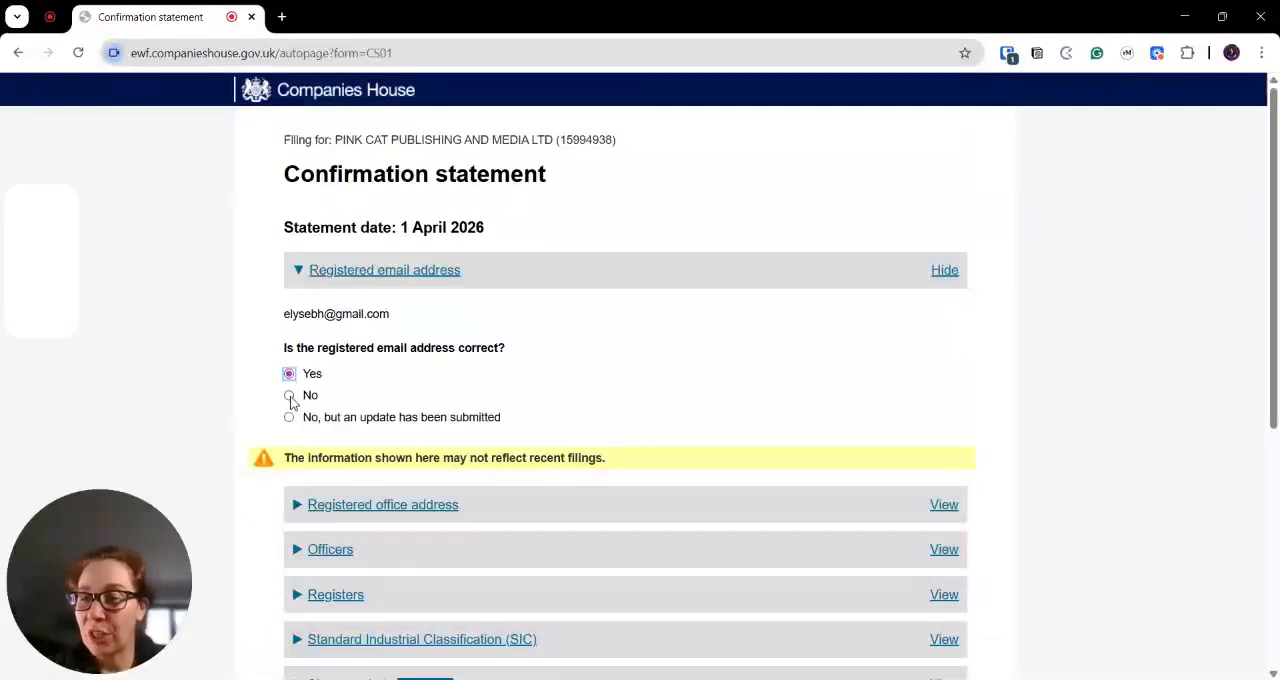
{"action": "left_click", "coordinate": [289, 396]}
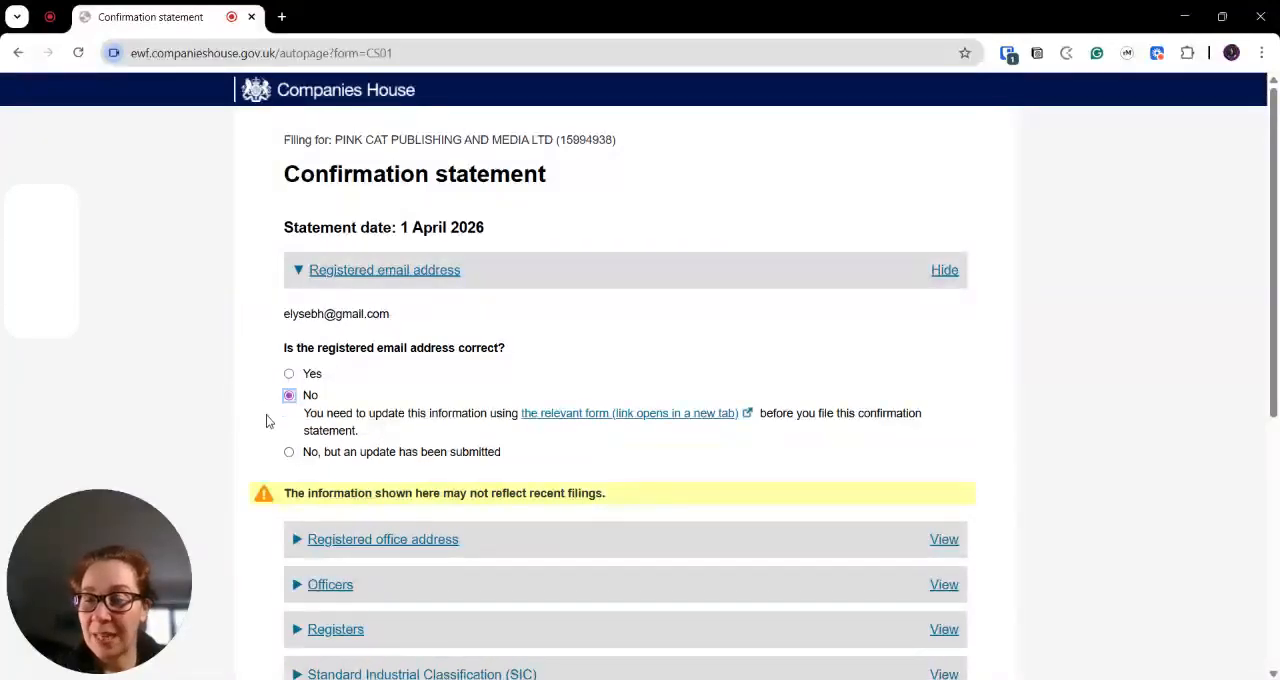
- Try the answer that an email address update has been submitted, then mark the registered email address as correct and collapse its section
{"action": "left_click", "coordinate": [289, 452]}
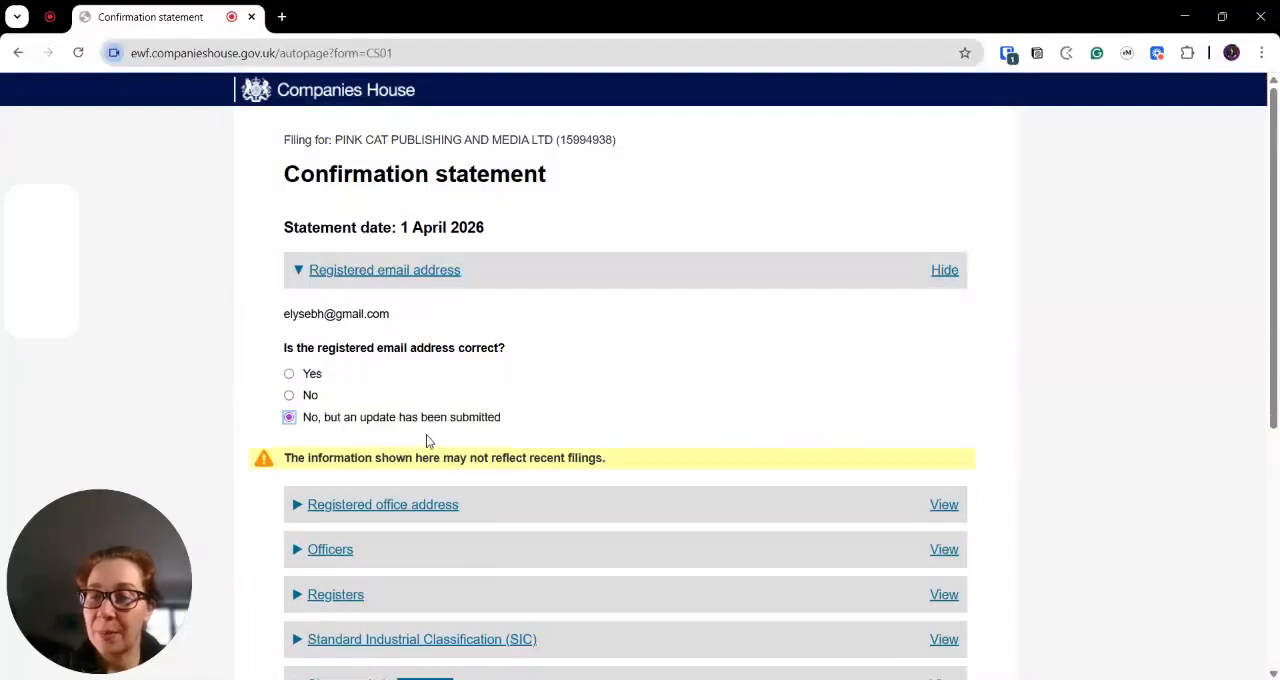
{"action": "left_click", "coordinate": [290, 374]}
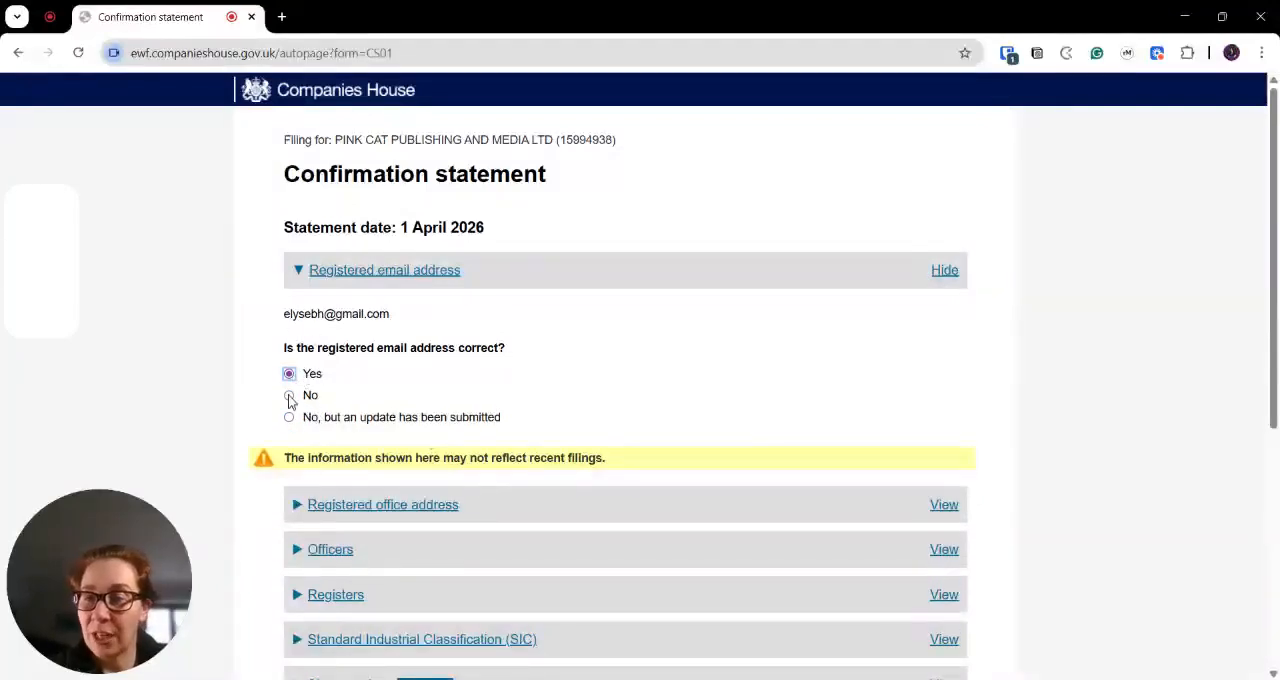
{"action": "left_click", "coordinate": [940, 272]}
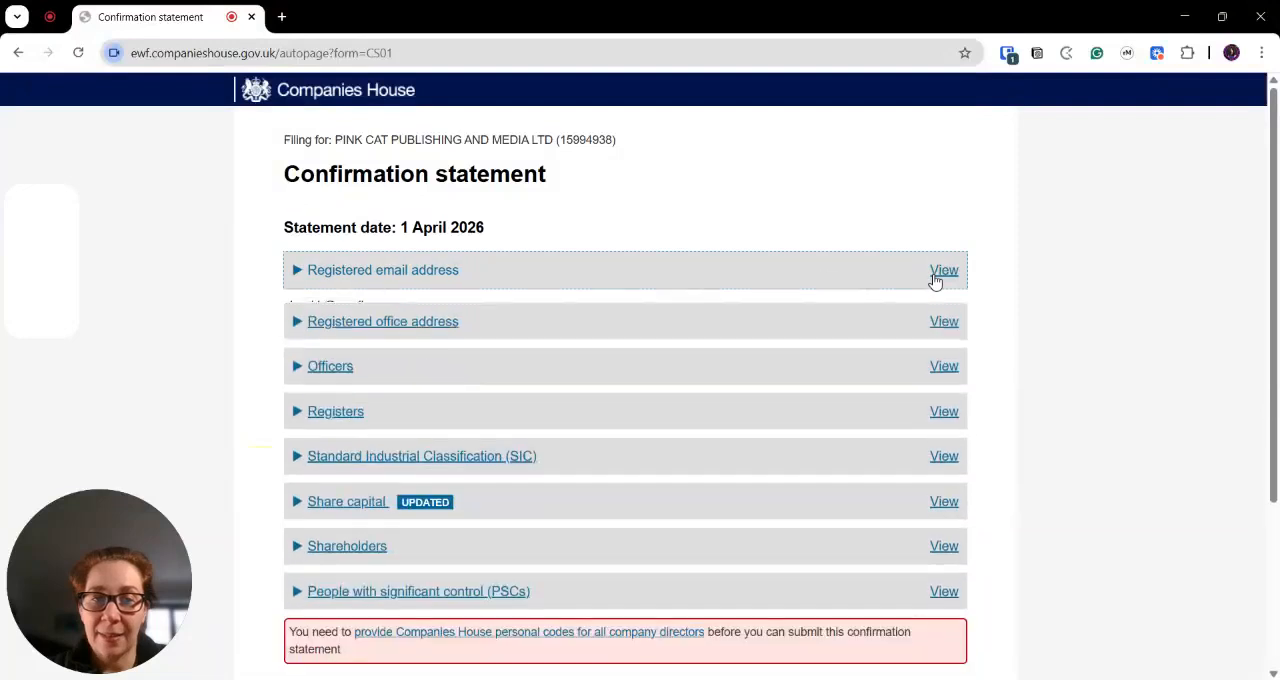
- Expand the Registered office address section, try the No answer, settle on Yes for the address being correct, and collapse the section
{"action": "left_click", "coordinate": [942, 322]}
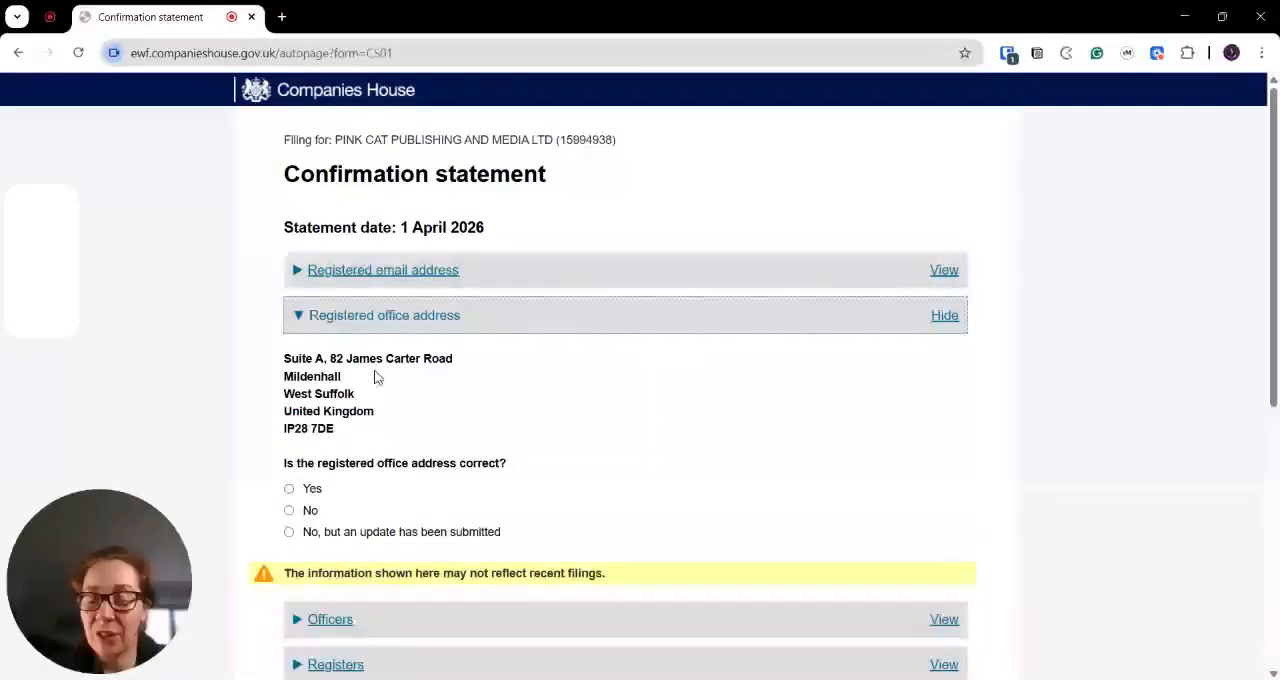
{"action": "left_click", "coordinate": [289, 489]}
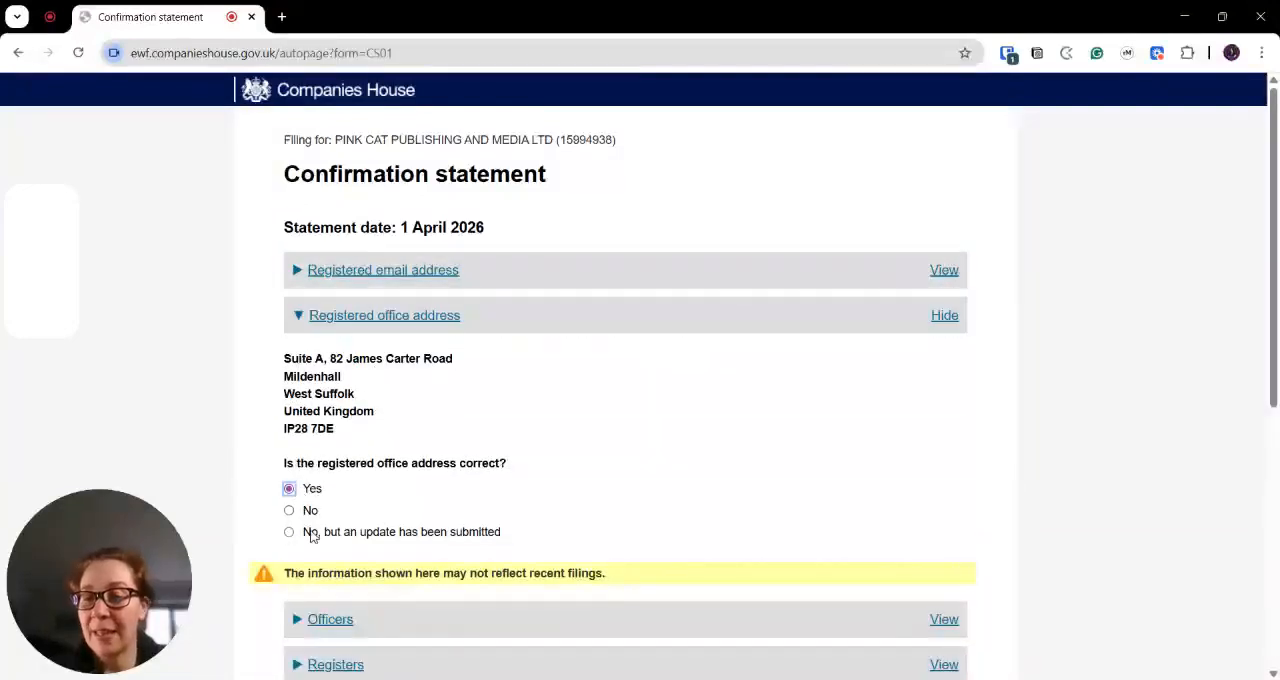
{"action": "left_click", "coordinate": [289, 511]}
{"action": "left_click", "coordinate": [289, 489]}
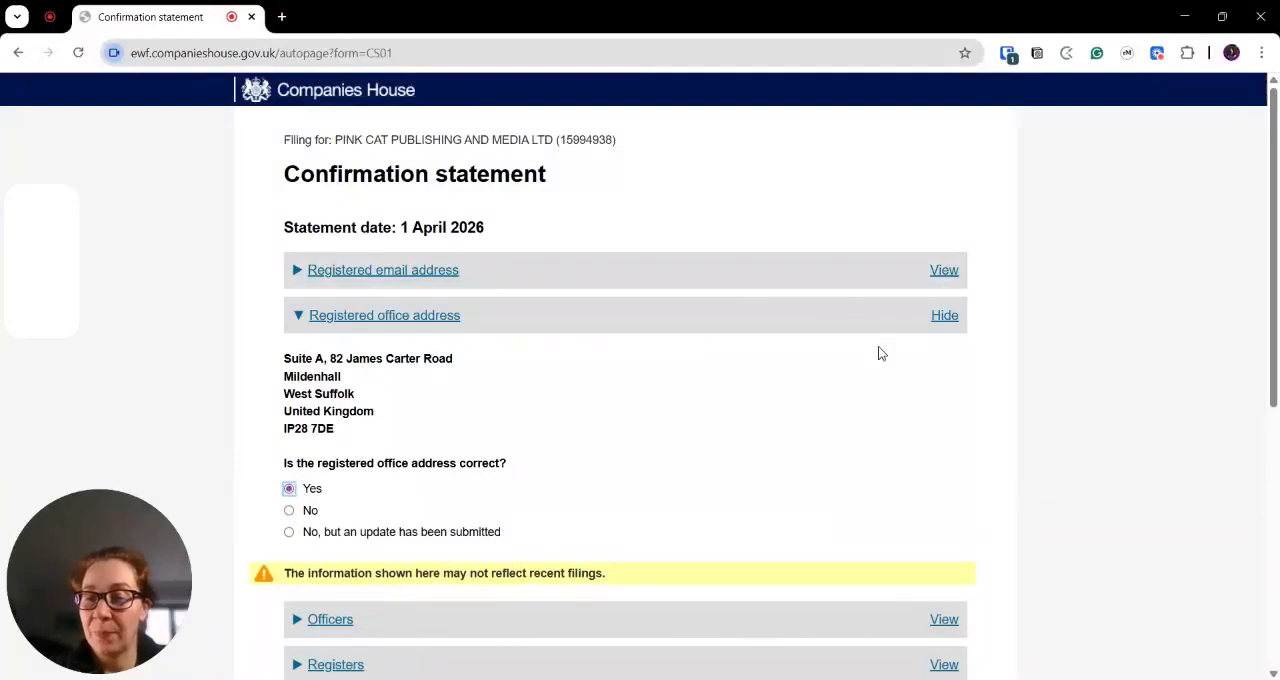
{"action": "left_click", "coordinate": [944, 318]}
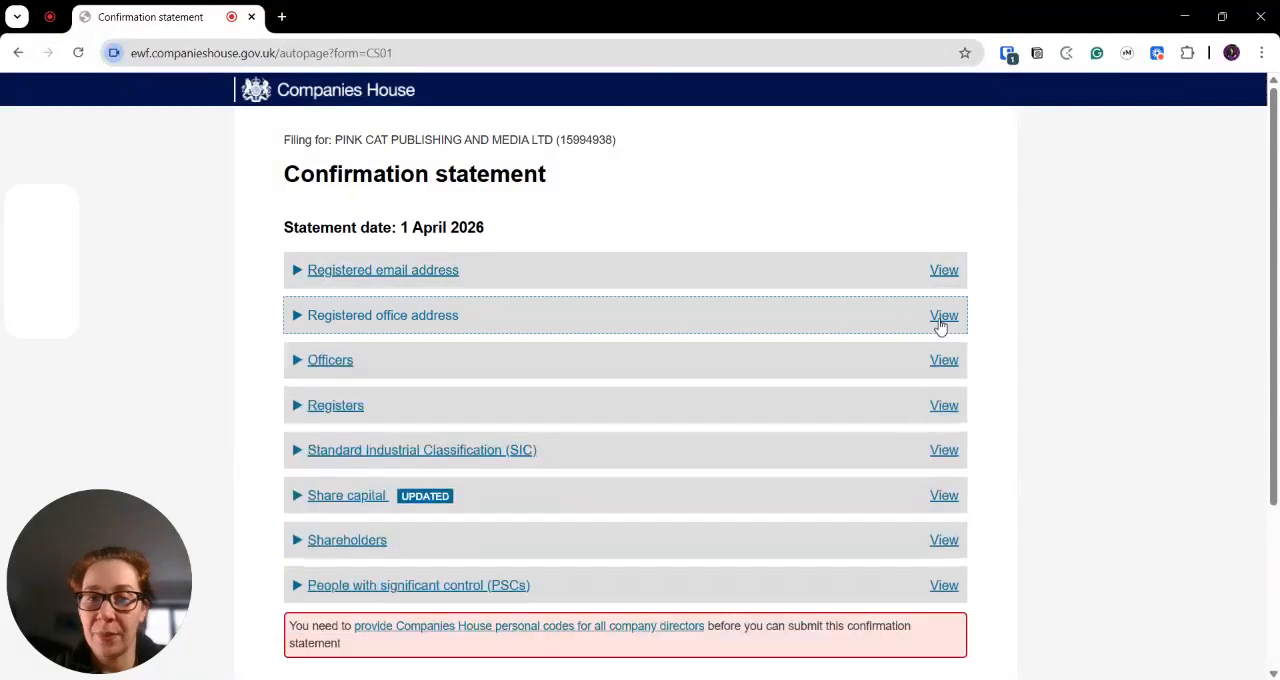
- Expand the Officers section, try the No answer, settle on Yes for the officers' information being correct, and collapse the section
{"action": "left_click", "coordinate": [944, 362]}
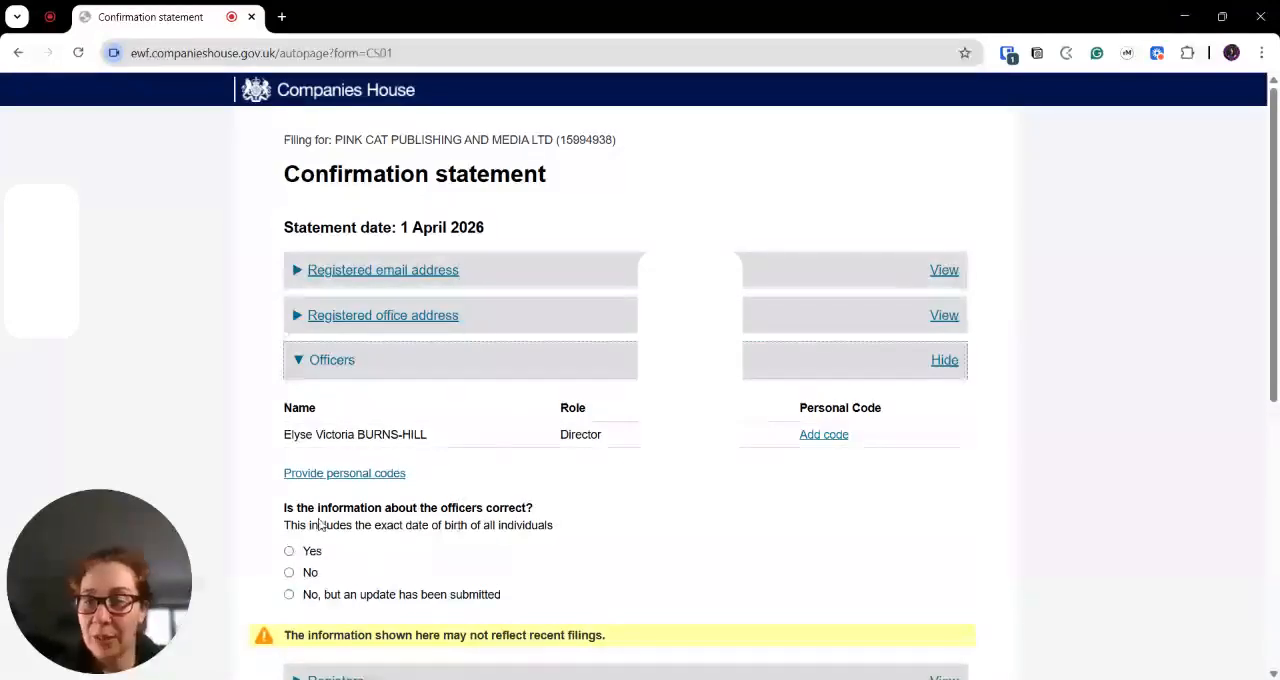
{"action": "left_click", "coordinate": [291, 553]}
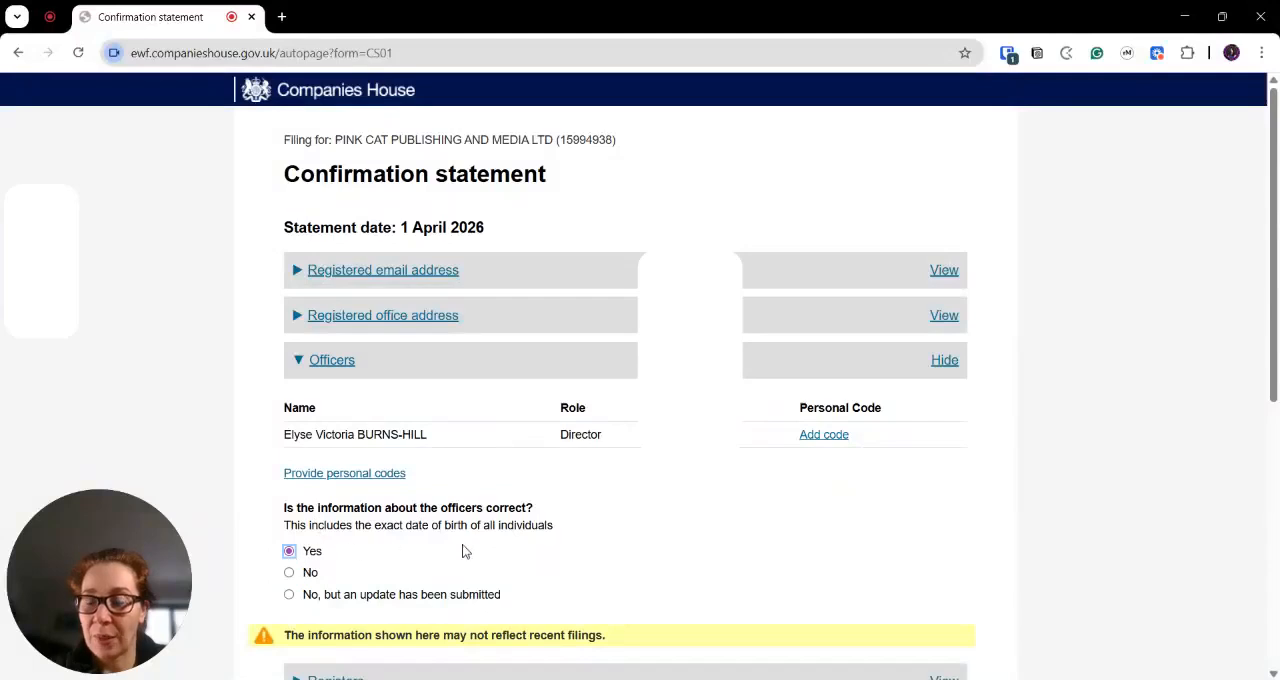
{"action": "scroll", "coordinate": [527, 544], "scroll_direction": "down", "scroll_amount": 1}
{"action": "scroll", "coordinate": [527, 544], "scroll_direction": "down", "scroll_amount": 1}
{"action": "left_click", "coordinate": [288, 405]}
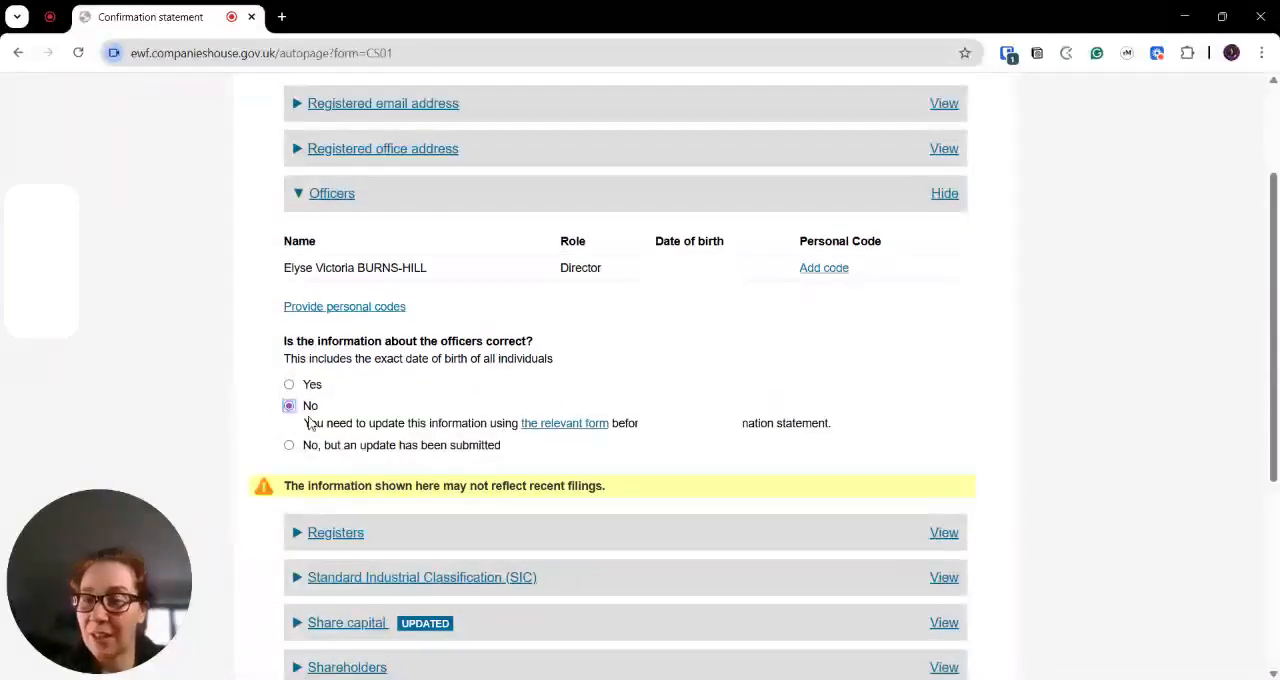
{"action": "left_click", "coordinate": [289, 387]}
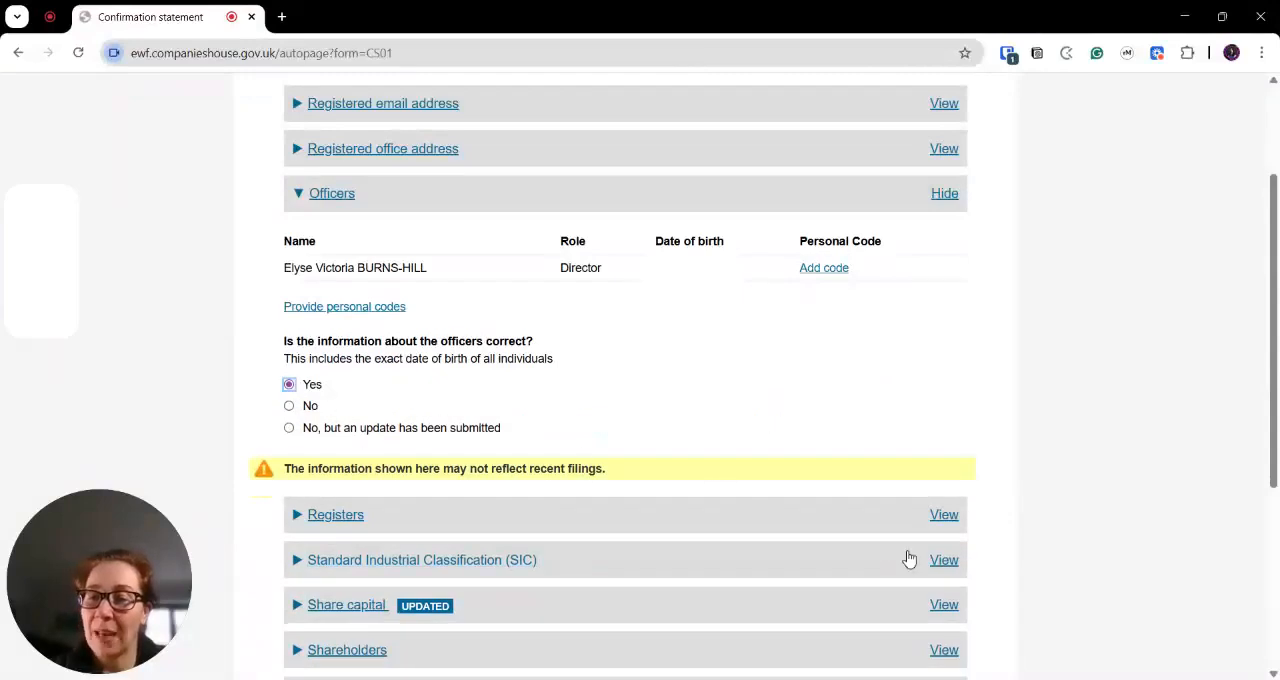
{"action": "left_click", "coordinate": [944, 196]}
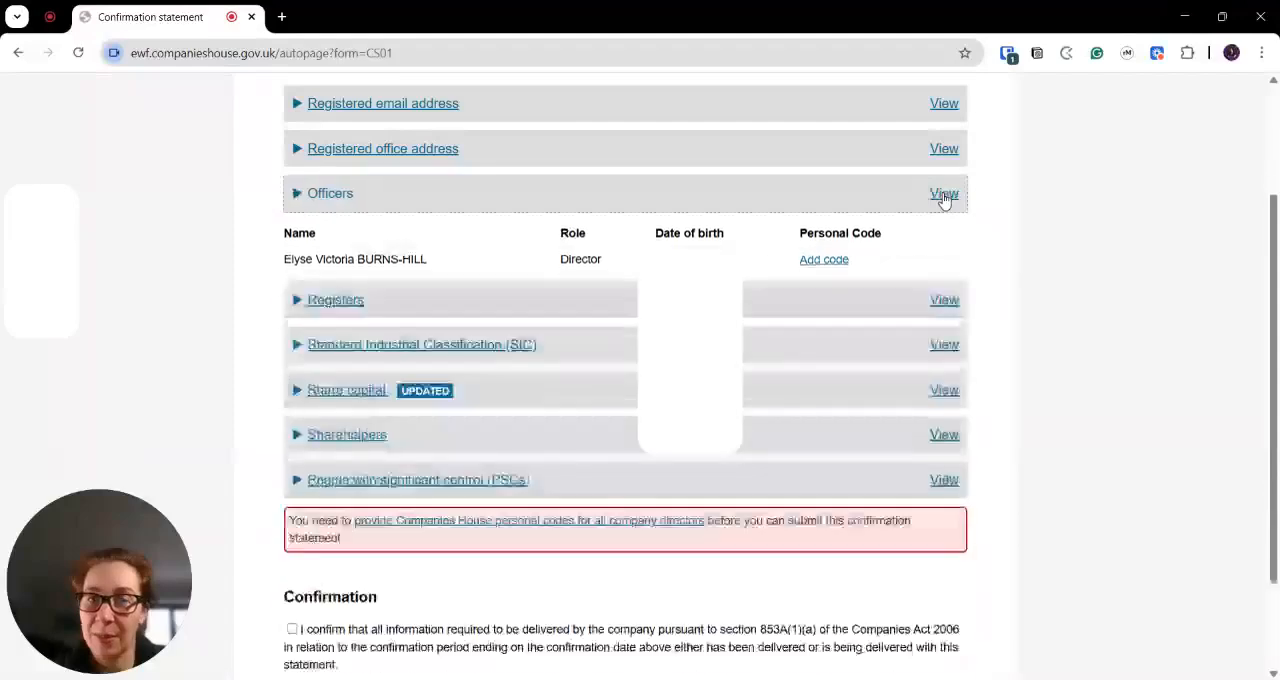
- Expand the Registers section, highlight the SAIL wording, answer Yes to the registers information being correct, and collapse the section
{"action": "left_click", "coordinate": [944, 240]}
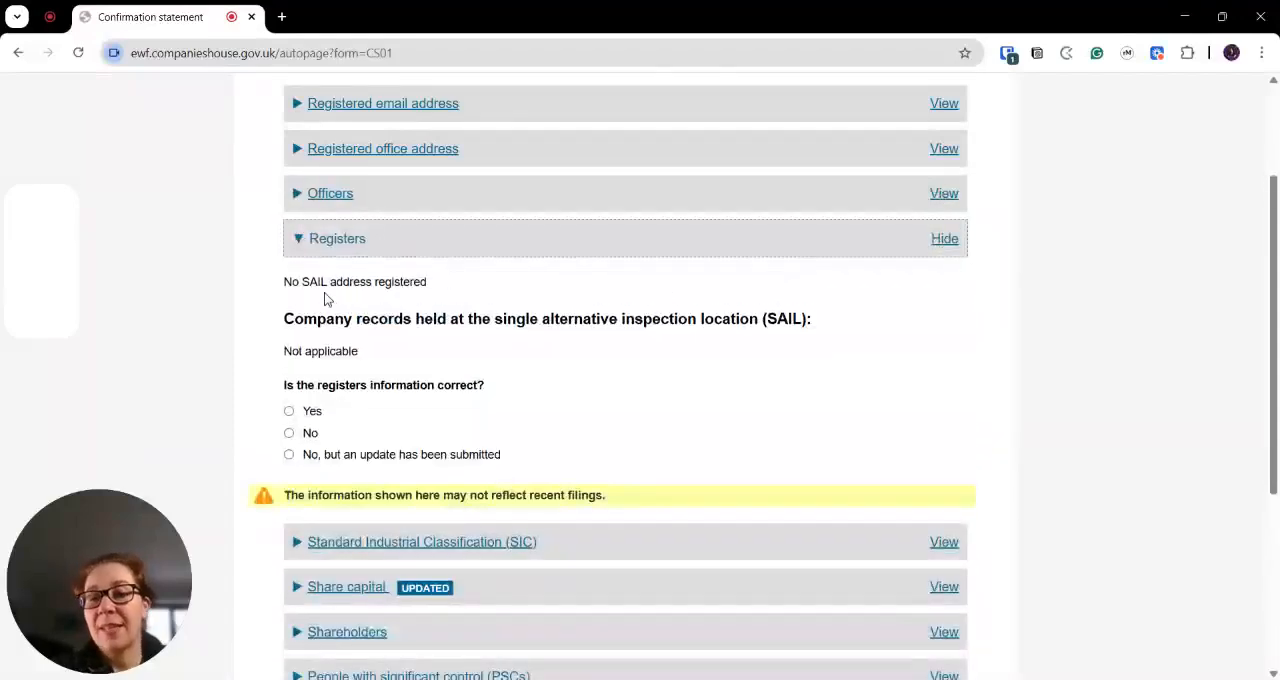
{"action": "left_click_drag", "start_coordinate": [292, 281], "coordinate": [349, 281]}
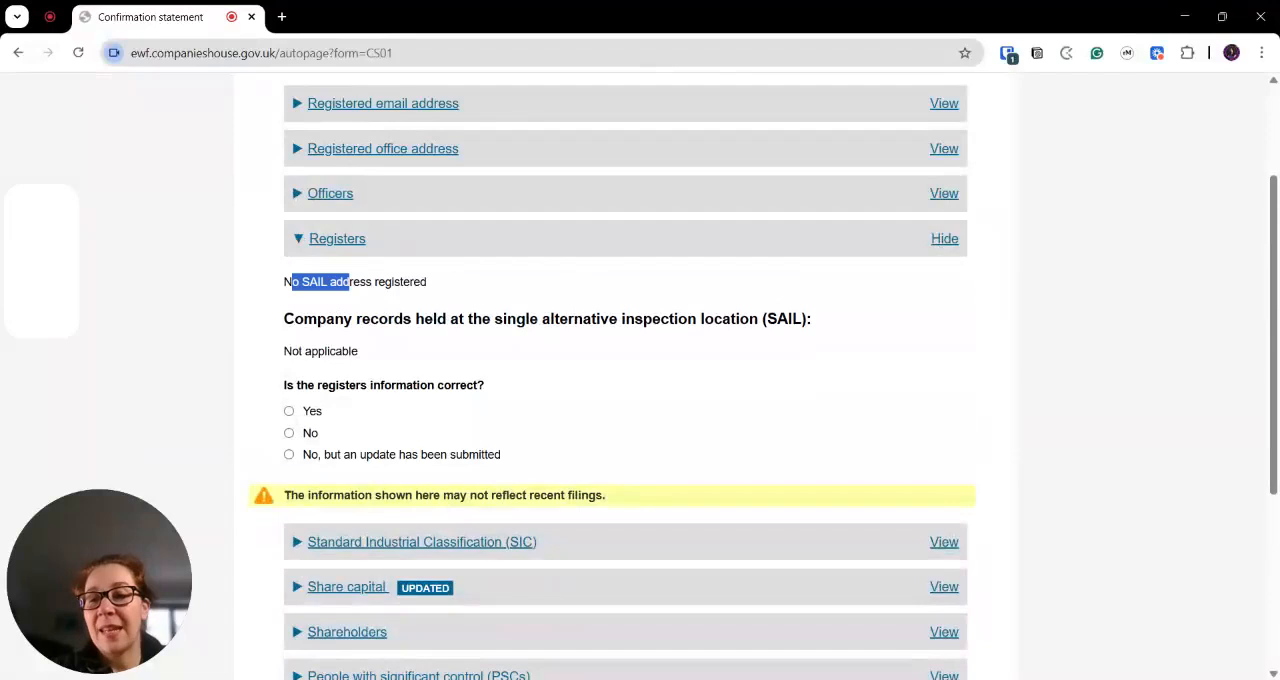
{"action": "left_click_drag", "start_coordinate": [493, 318], "coordinate": [758, 320]}
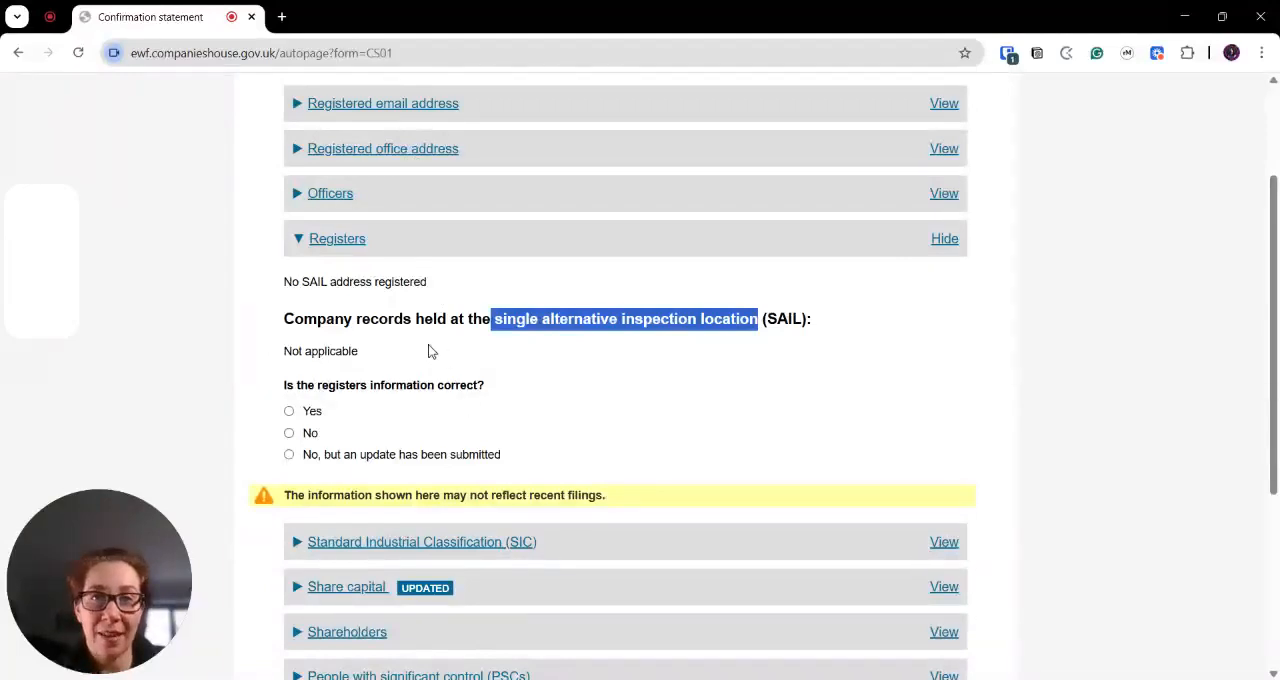
{"action": "left_click", "coordinate": [322, 411]}
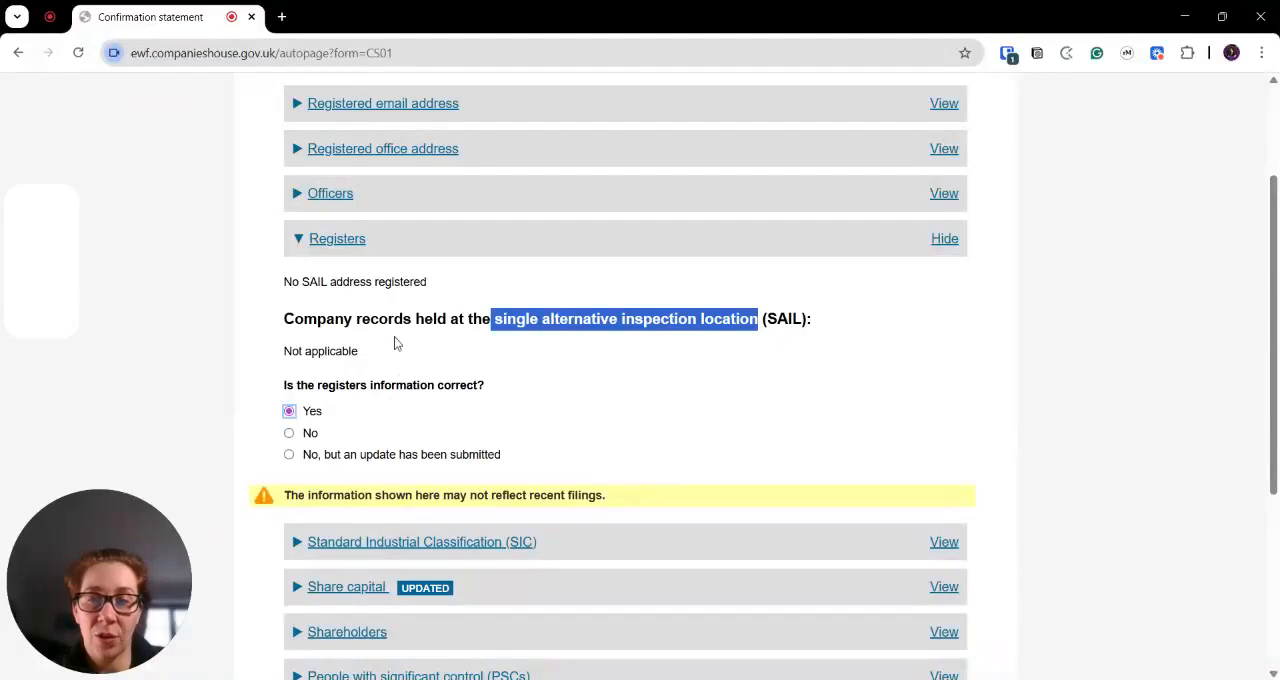
{"action": "left_click", "coordinate": [944, 239]}
- Expand the Standard Industrial Classification (SIC) section, tick that its information is correct, and collapse it
{"action": "left_click", "coordinate": [900, 283]}
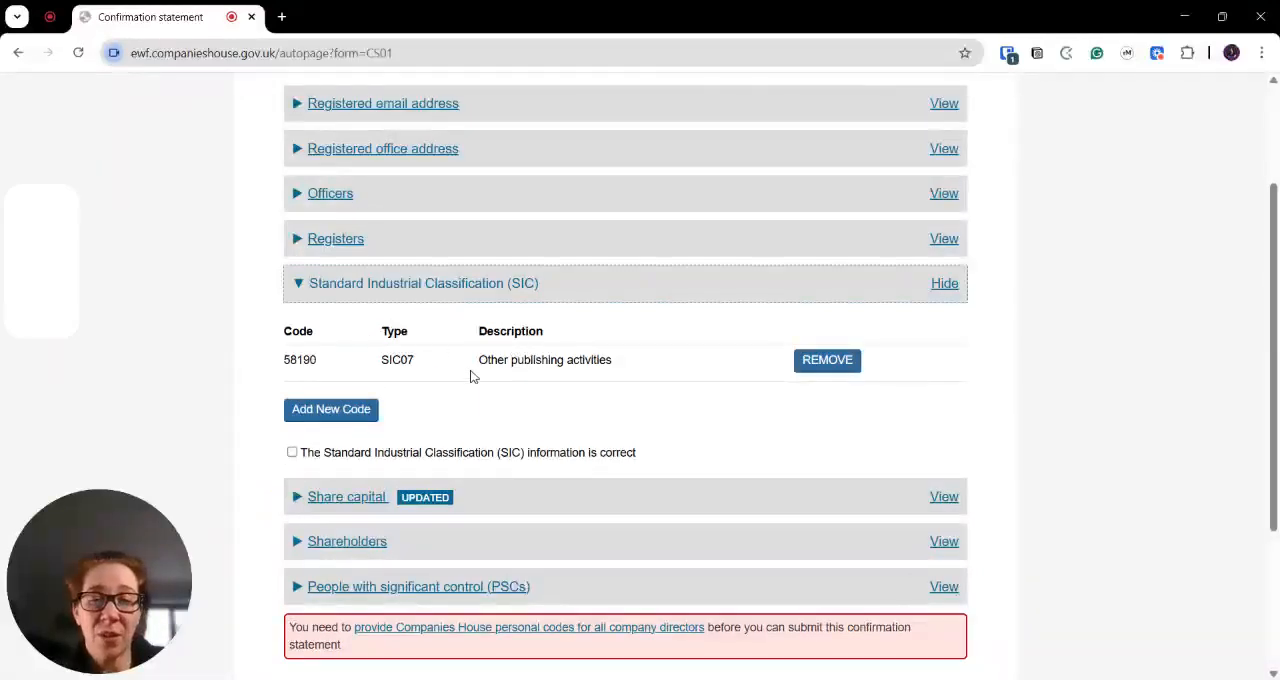
{"action": "left_click", "coordinate": [292, 452]}
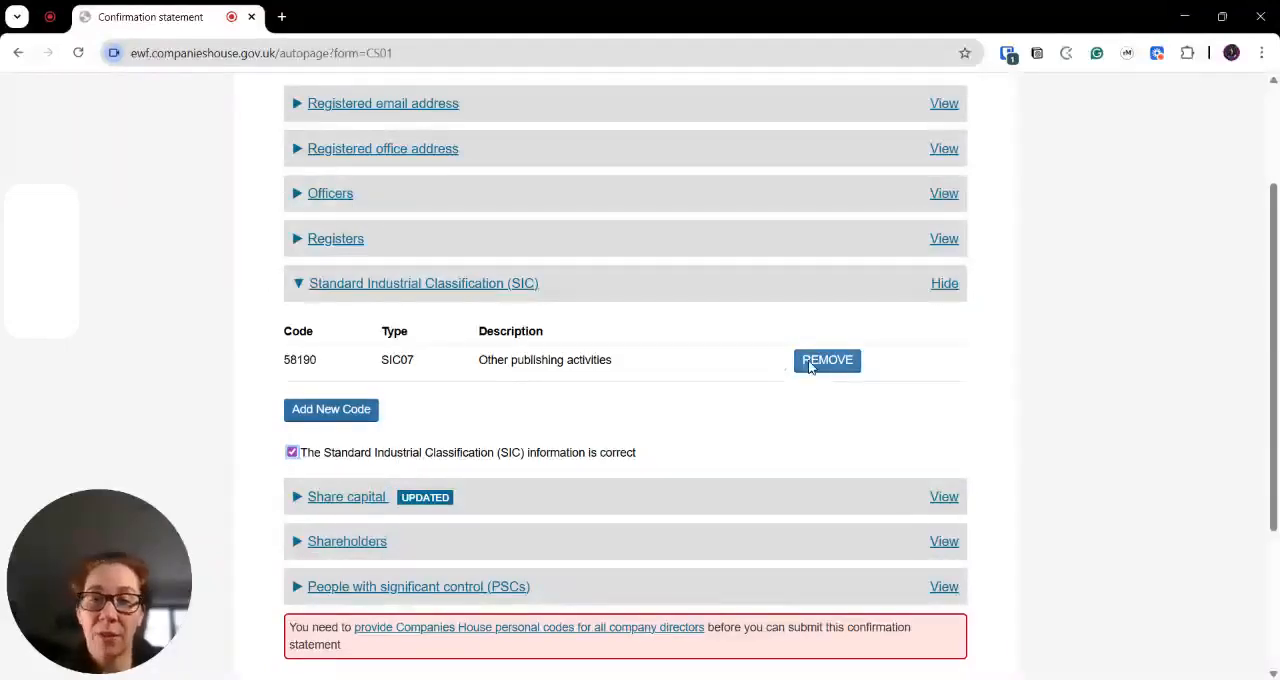
{"action": "left_click", "coordinate": [944, 287]}
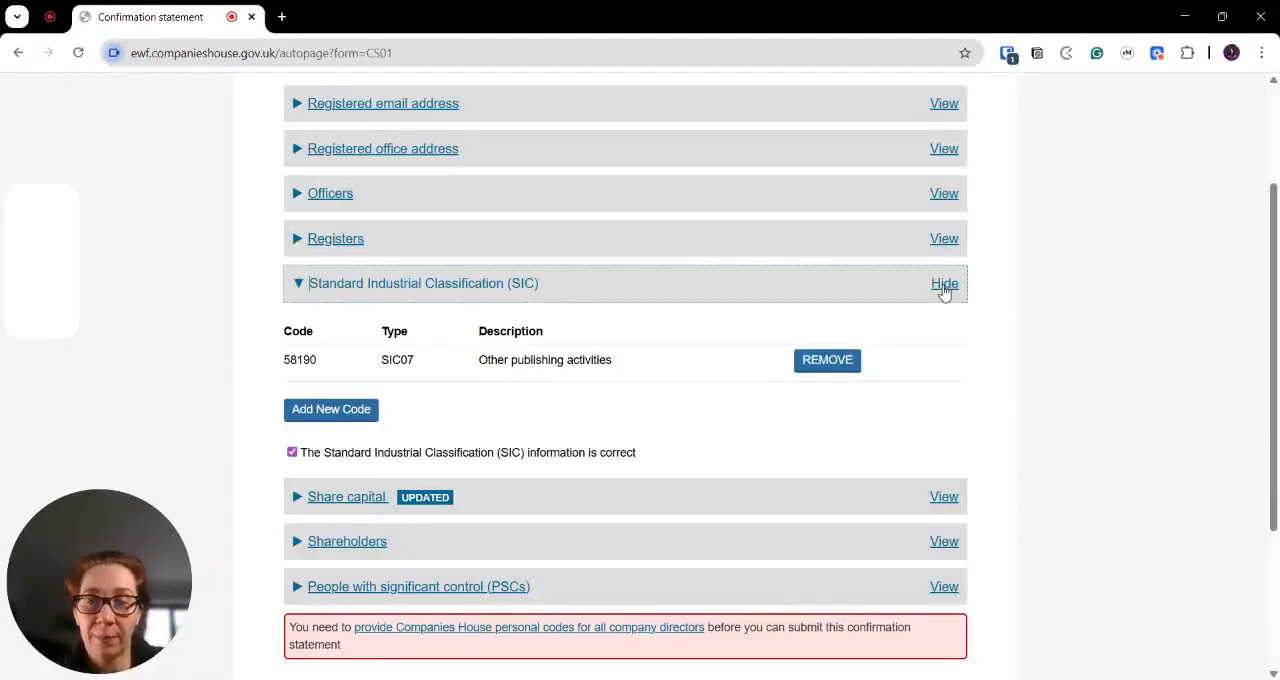
- Review the statement of capital and amount unpaid under Share capital, tick that the share capital information is correct, and collapse the section
{"action": "left_click", "coordinate": [942, 331]}
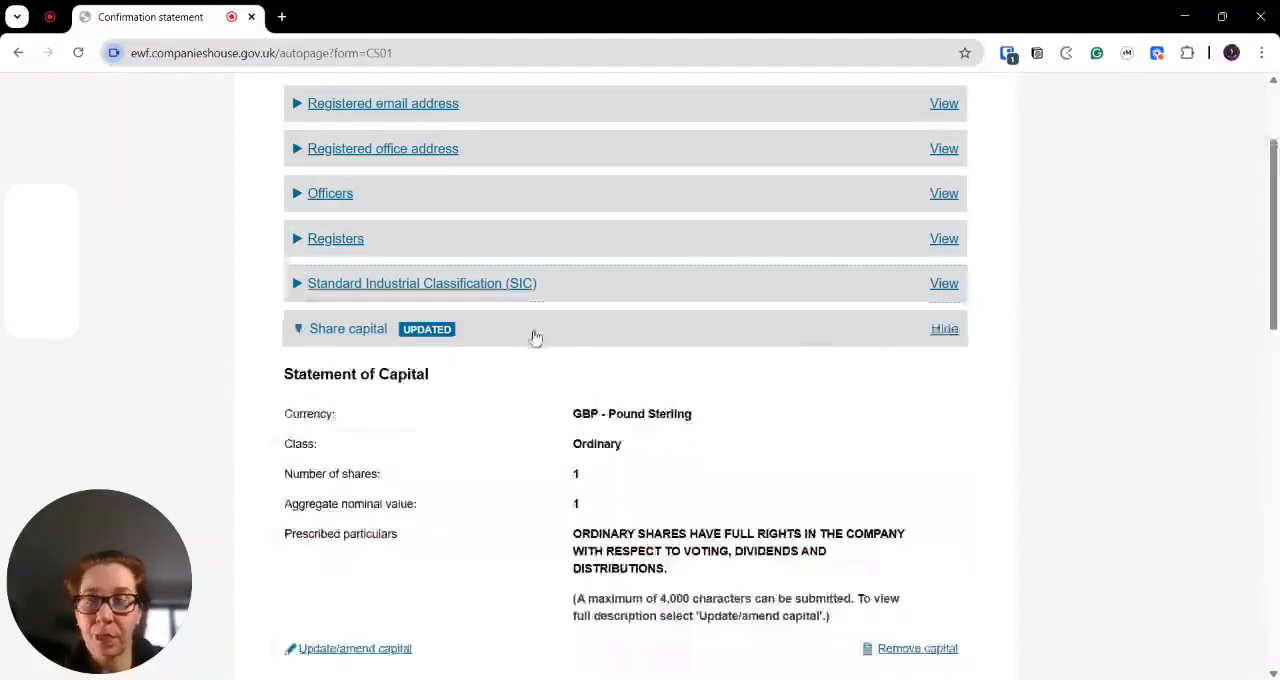
{"action": "scroll", "coordinate": [583, 440], "scroll_direction": "down", "scroll_amount": 3}
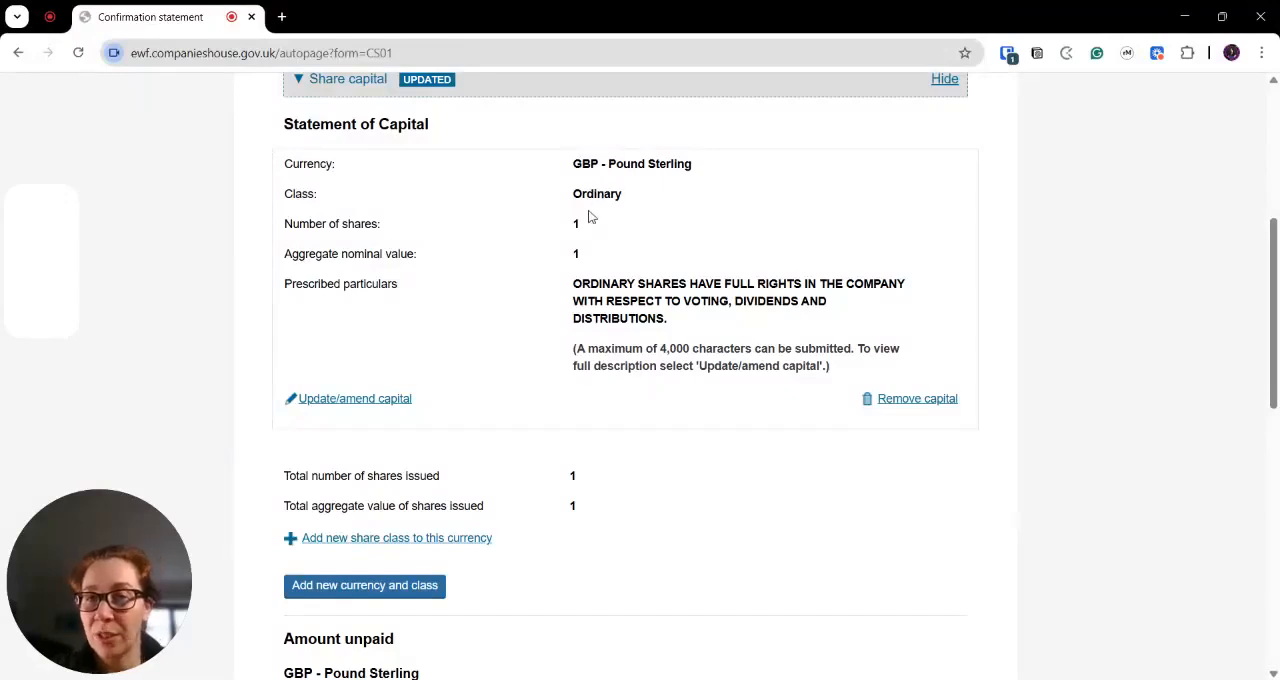
{"action": "left_click", "coordinate": [340, 401]}
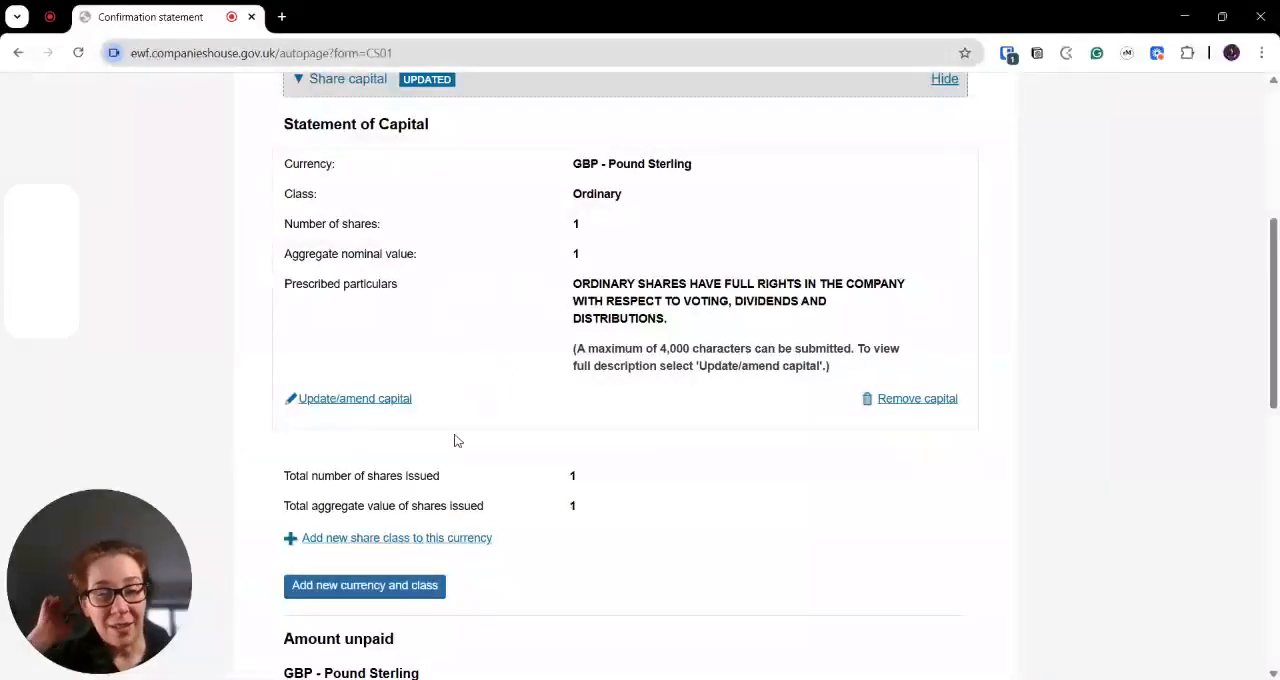
{"action": "scroll", "coordinate": [455, 440], "scroll_direction": "down", "scroll_amount": 1}
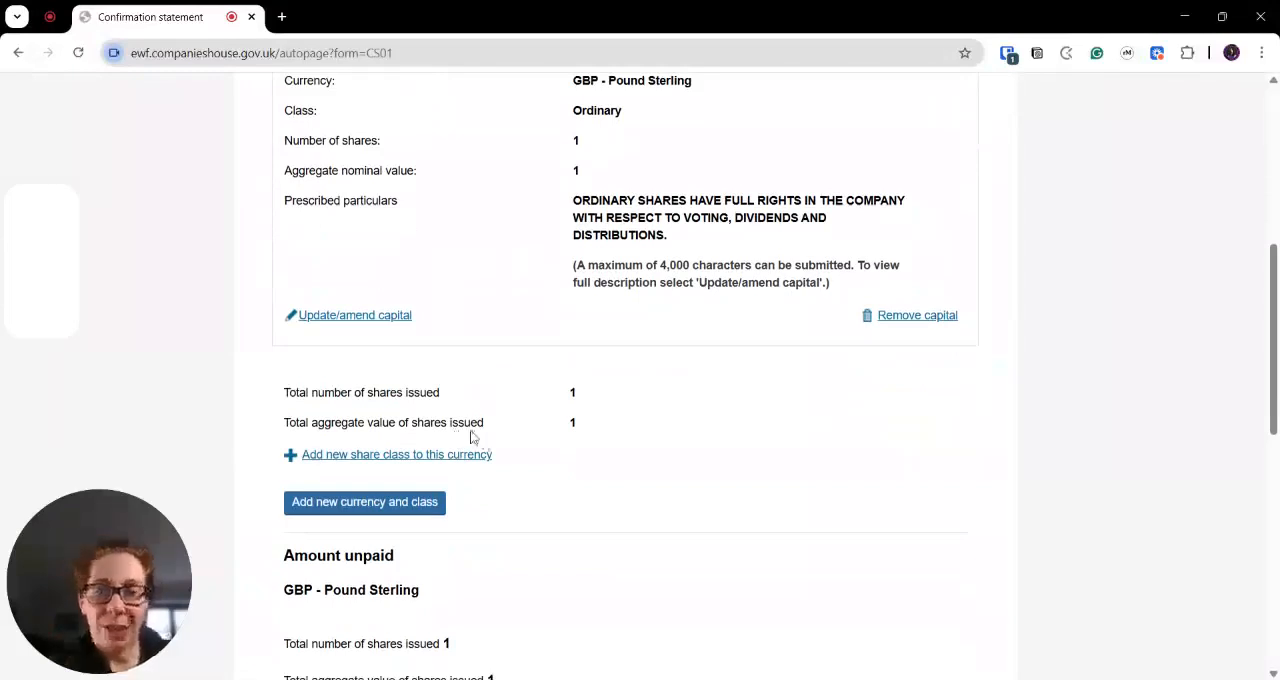
{"action": "scroll", "coordinate": [471, 405], "scroll_direction": "down", "scroll_amount": 1}
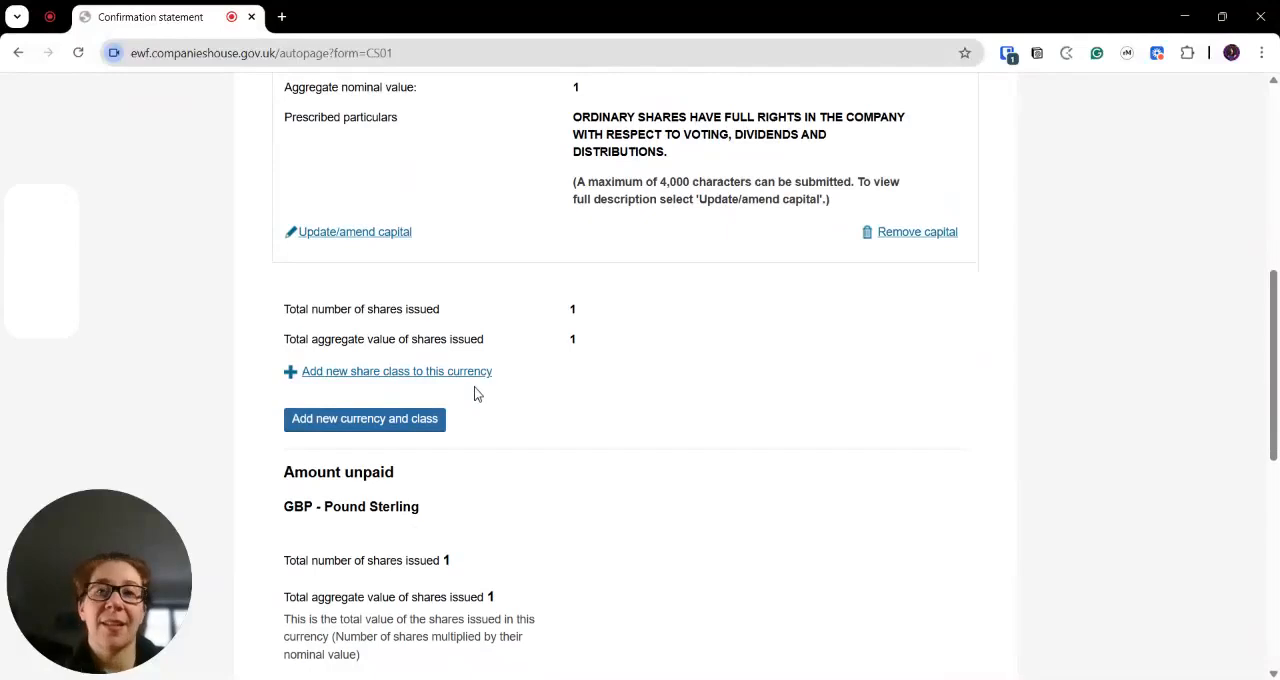
{"action": "scroll", "coordinate": [460, 390], "scroll_direction": "down", "scroll_amount": 1}
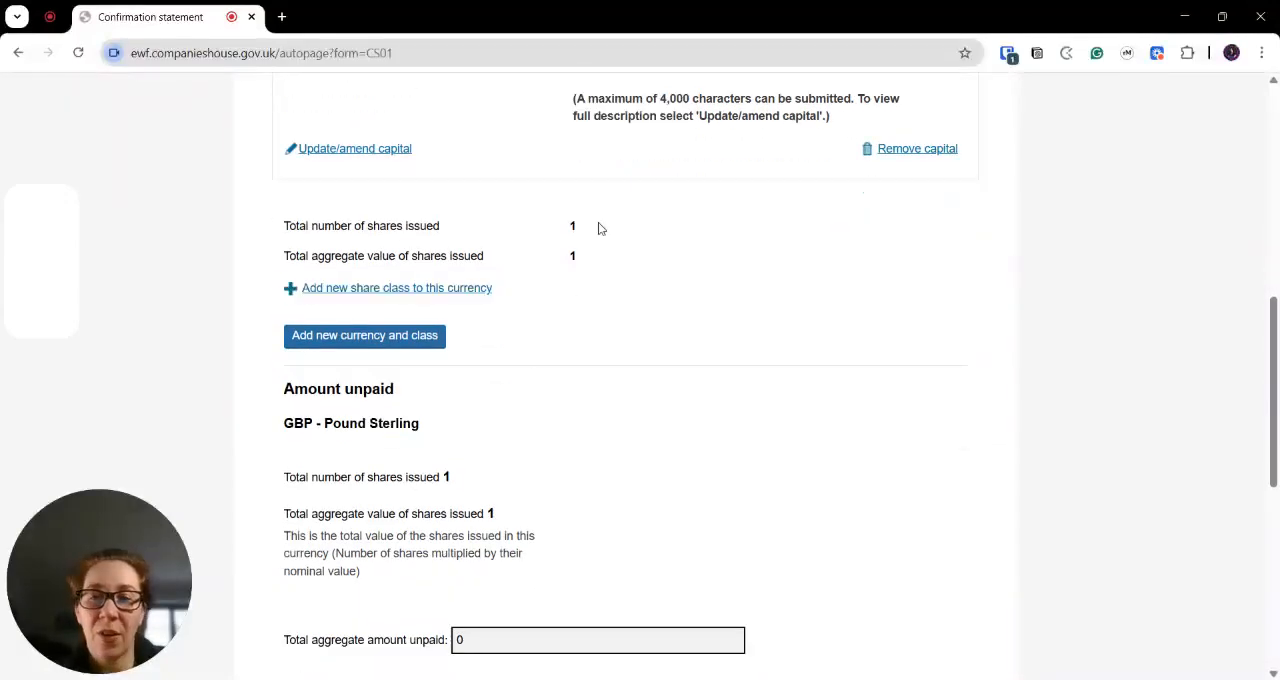
{"action": "scroll", "coordinate": [490, 350], "scroll_direction": "down", "scroll_amount": 2}
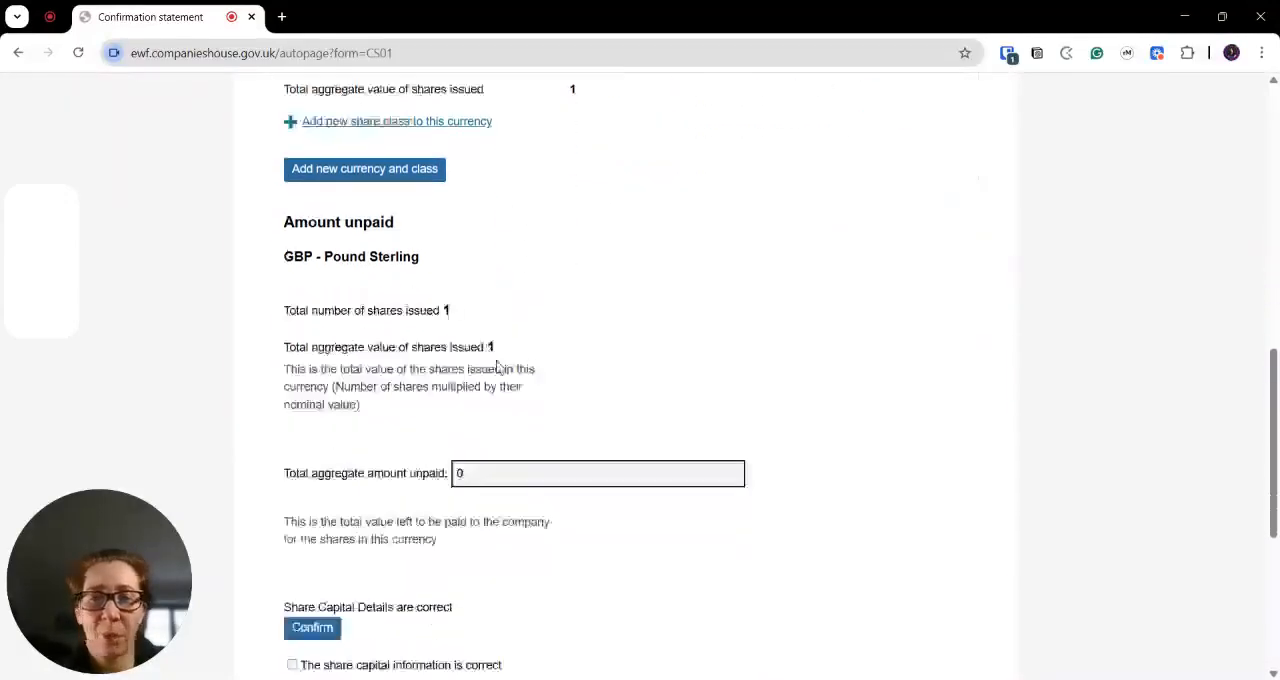
{"action": "scroll", "coordinate": [508, 352], "scroll_direction": "down", "scroll_amount": 1}
{"action": "scroll", "coordinate": [506, 347], "scroll_direction": "down", "scroll_amount": 1}
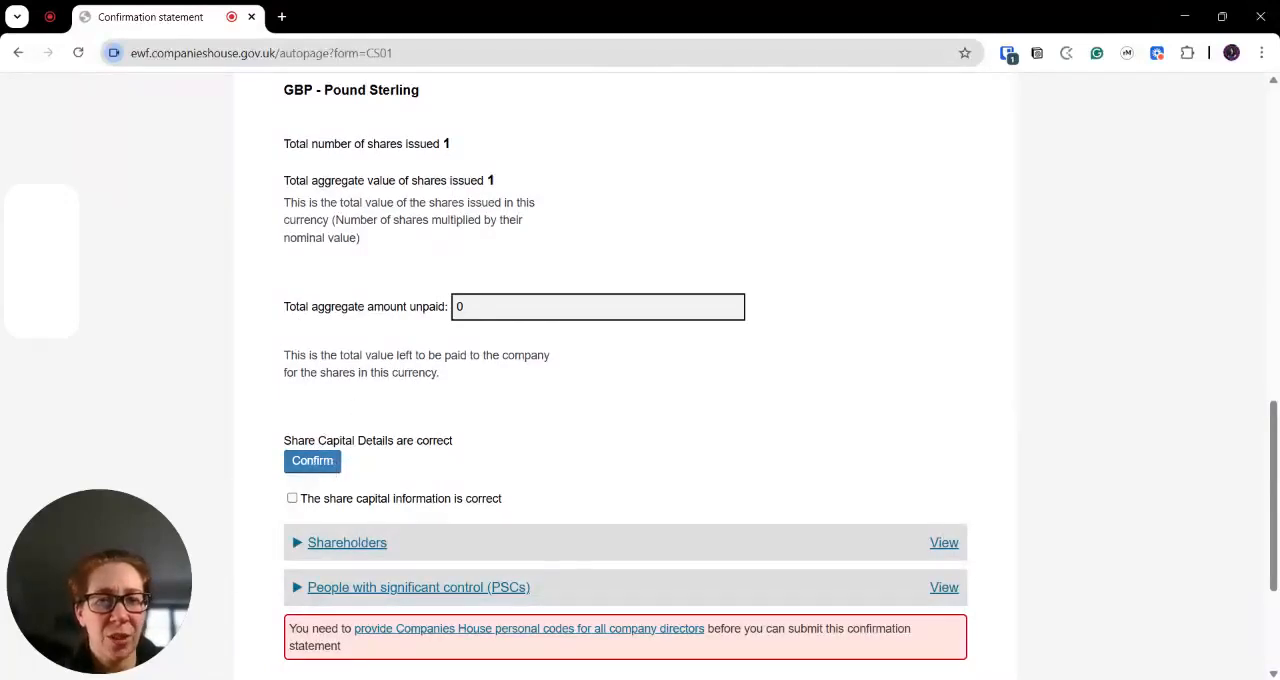
{"action": "left_click", "coordinate": [292, 499]}
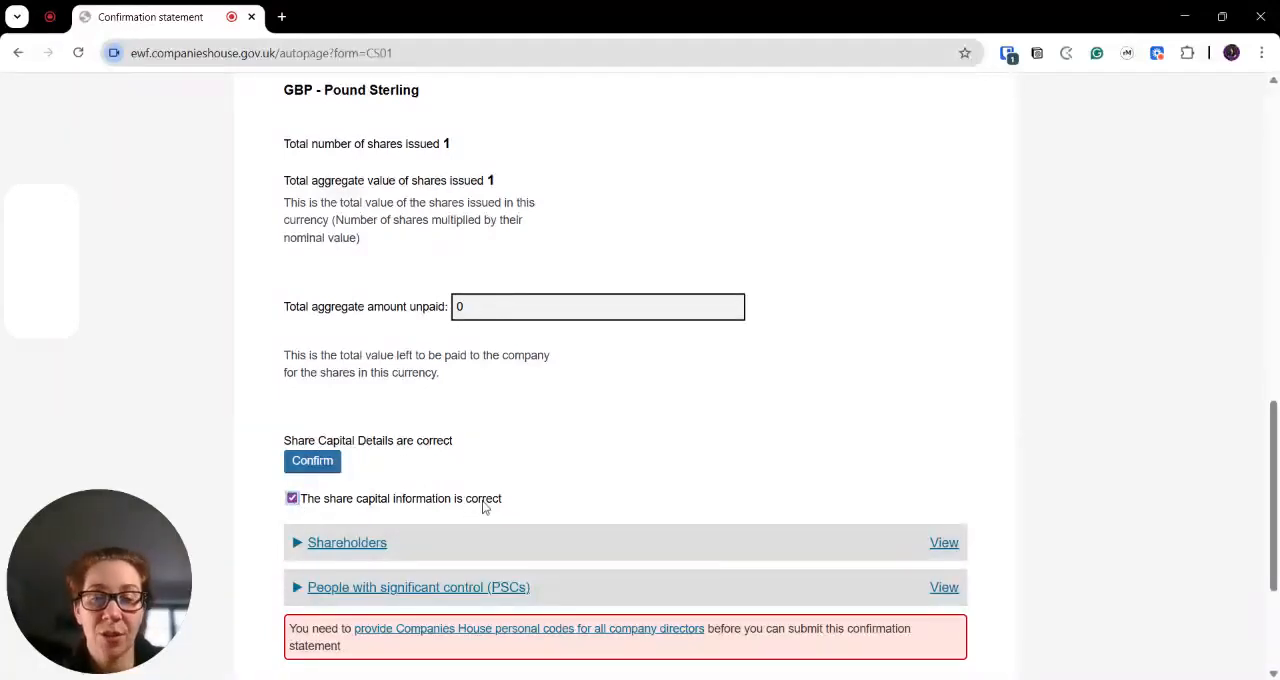
{"action": "scroll", "coordinate": [774, 451], "scroll_direction": "up", "scroll_amount": 6}
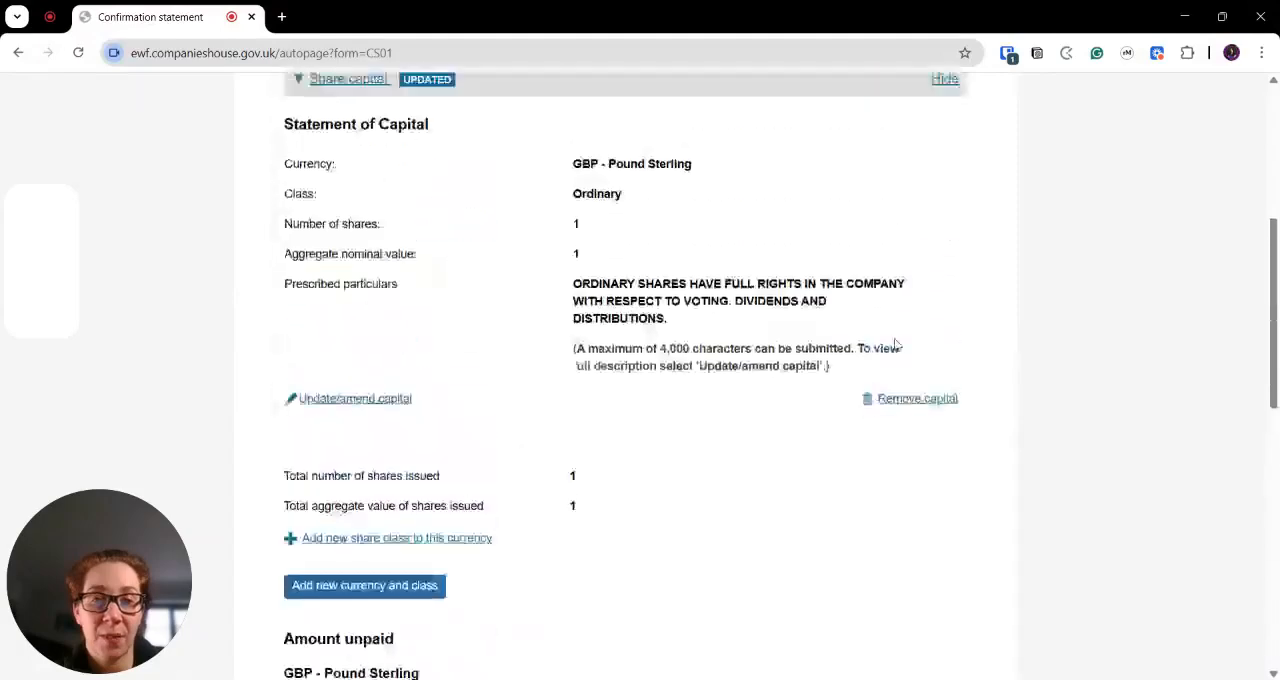
{"action": "left_click", "coordinate": [936, 84]}
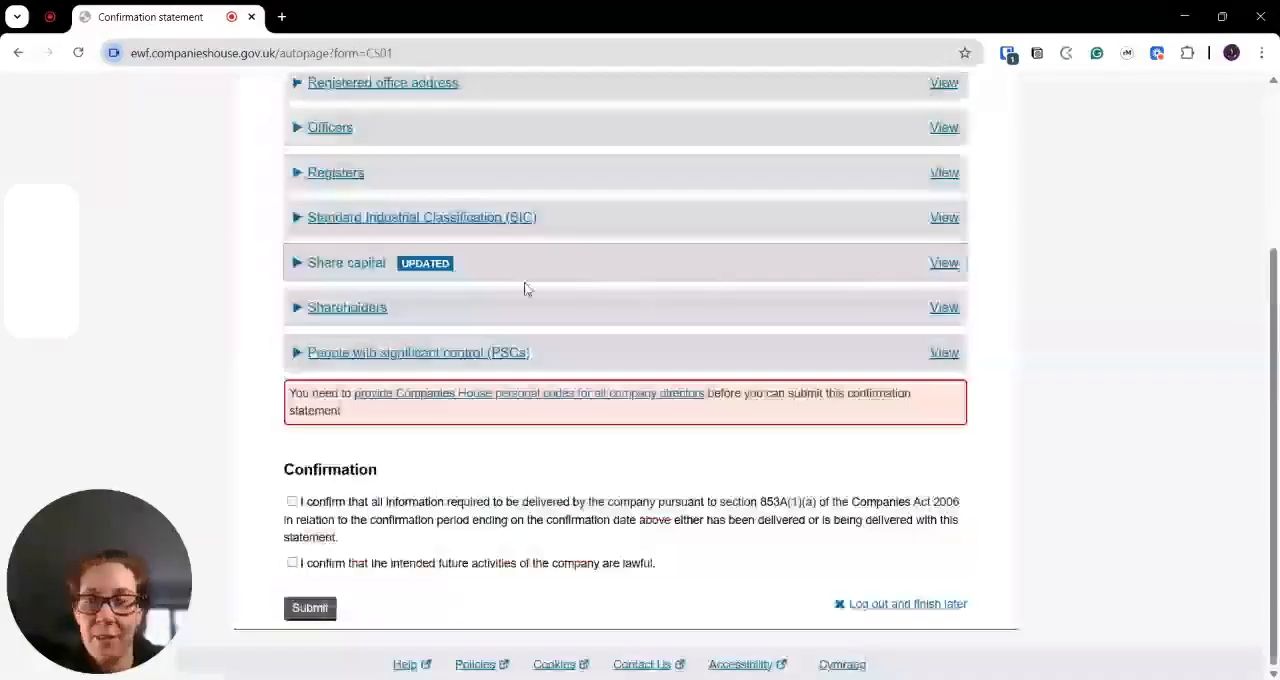
- Expand the Shareholders section, tick that the shareholders information is correct, and collapse it
{"action": "left_click", "coordinate": [938, 310]}
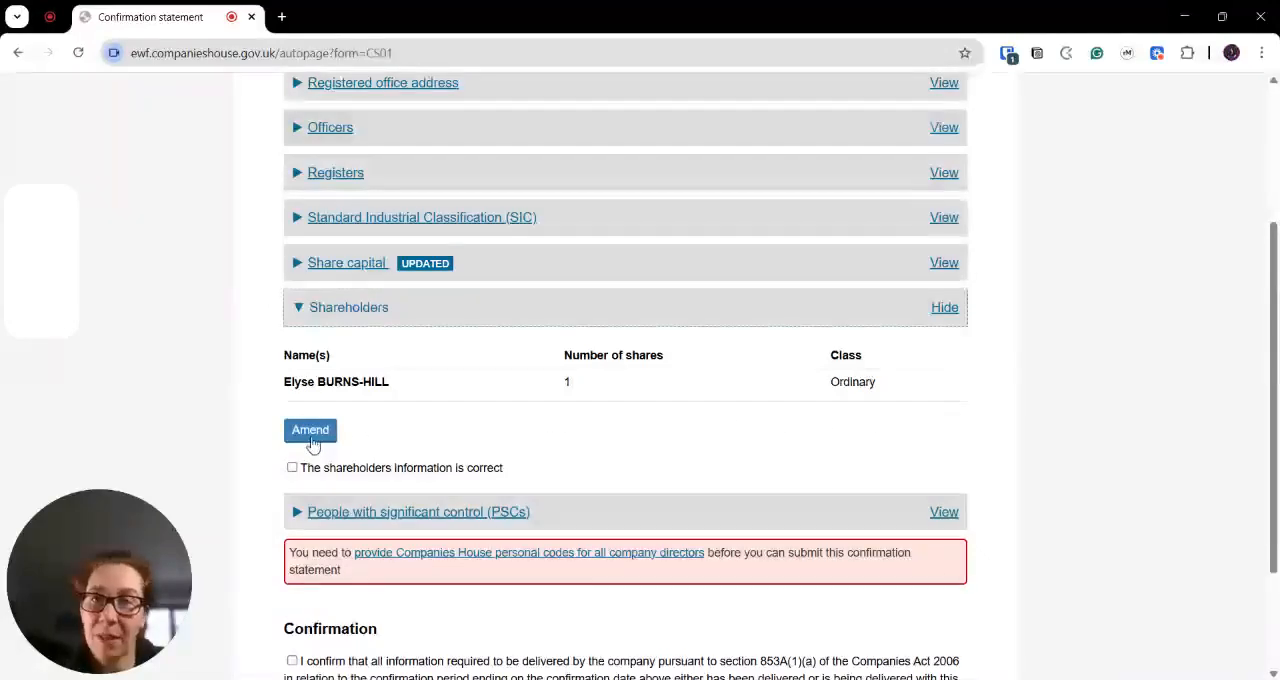
{"action": "left_click", "coordinate": [292, 468]}
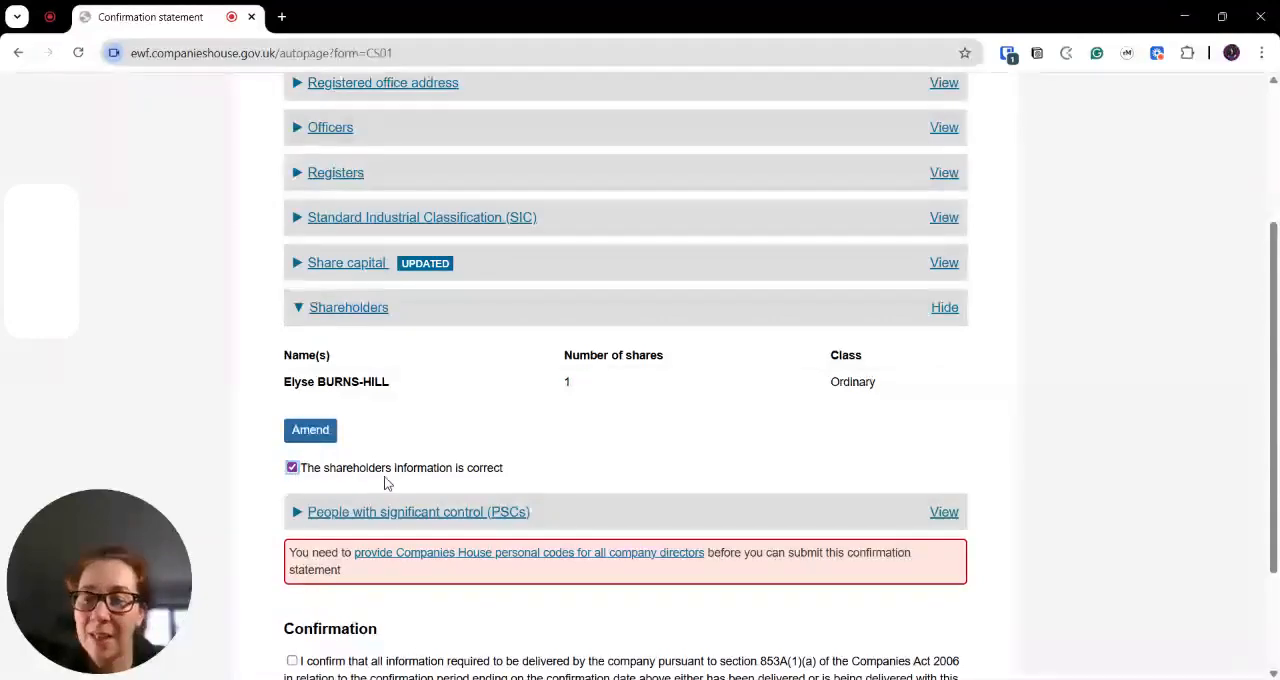
{"action": "left_click", "coordinate": [944, 307]}
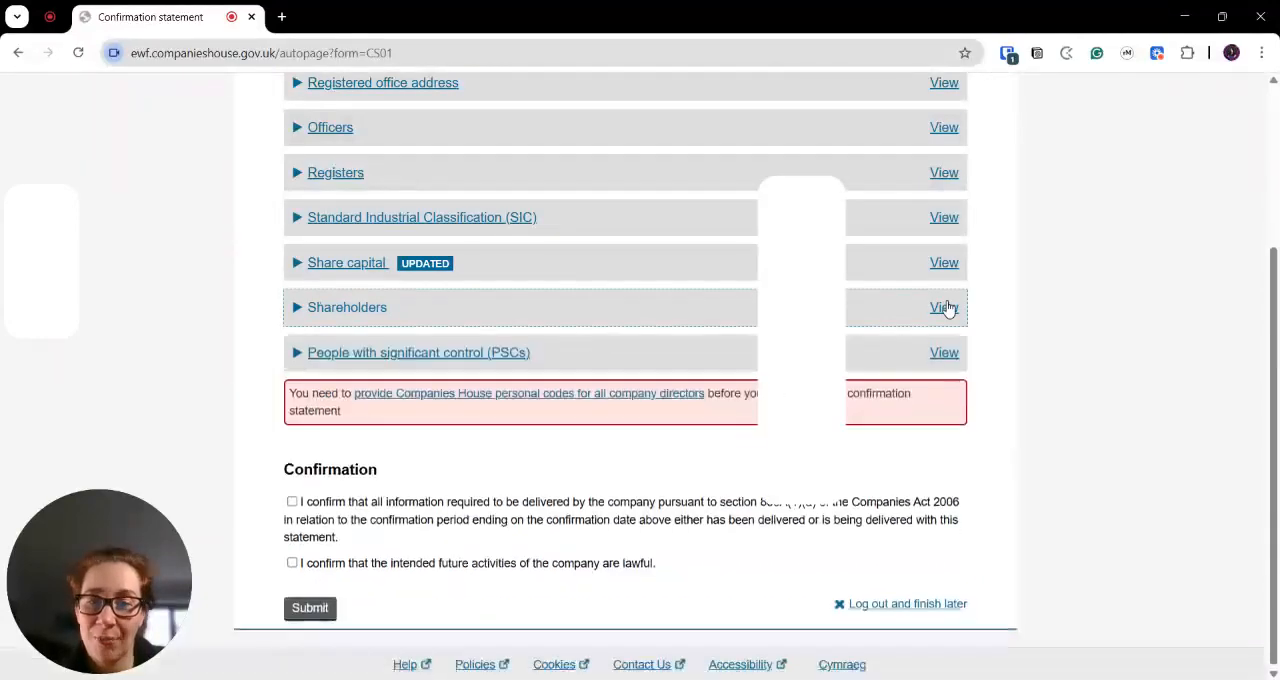
- Expand the People with significant control (PSCs) section and answer Yes to the PSC information being correct
{"action": "left_click", "coordinate": [947, 352]}
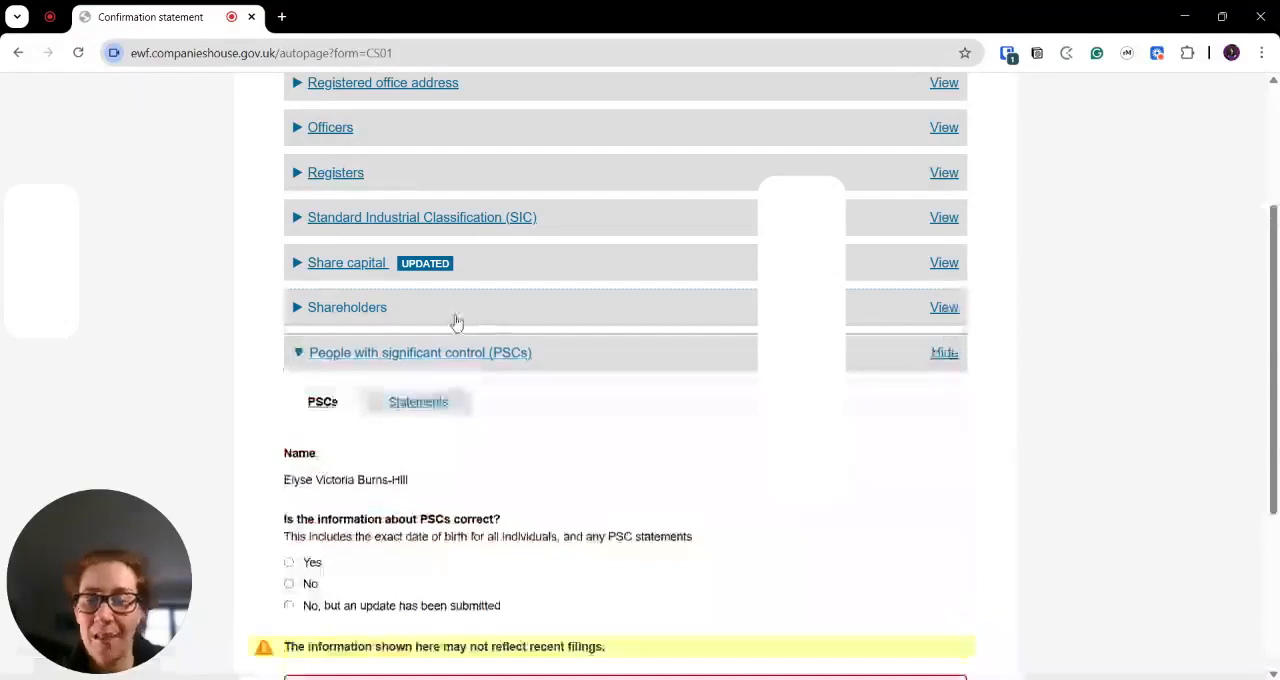
{"action": "scroll", "coordinate": [396, 366], "scroll_direction": "down", "scroll_amount": 2}
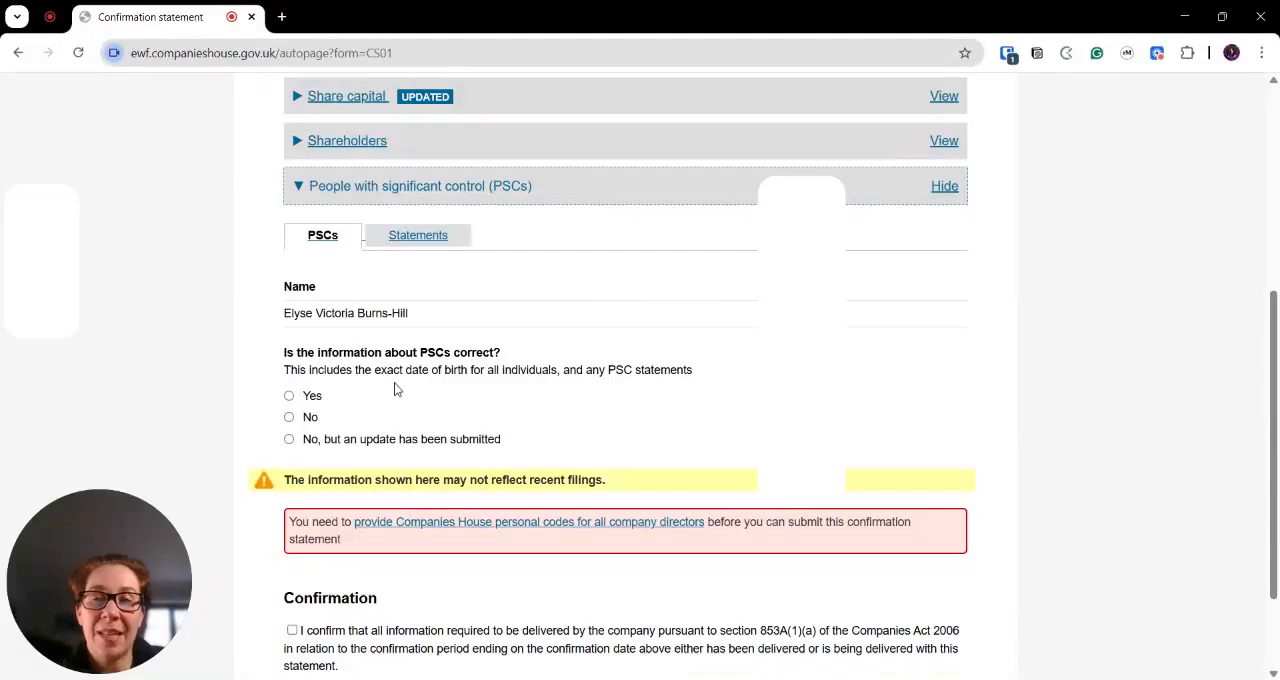
{"action": "left_click", "coordinate": [290, 396]}
- Tick both confirmation statements, covering delivery of all required information and the lawfulness of the company's intended future activities
{"action": "scroll", "coordinate": [478, 454], "scroll_direction": "down", "scroll_amount": 1}
{"action": "scroll", "coordinate": [478, 455], "scroll_direction": "down", "scroll_amount": 1}
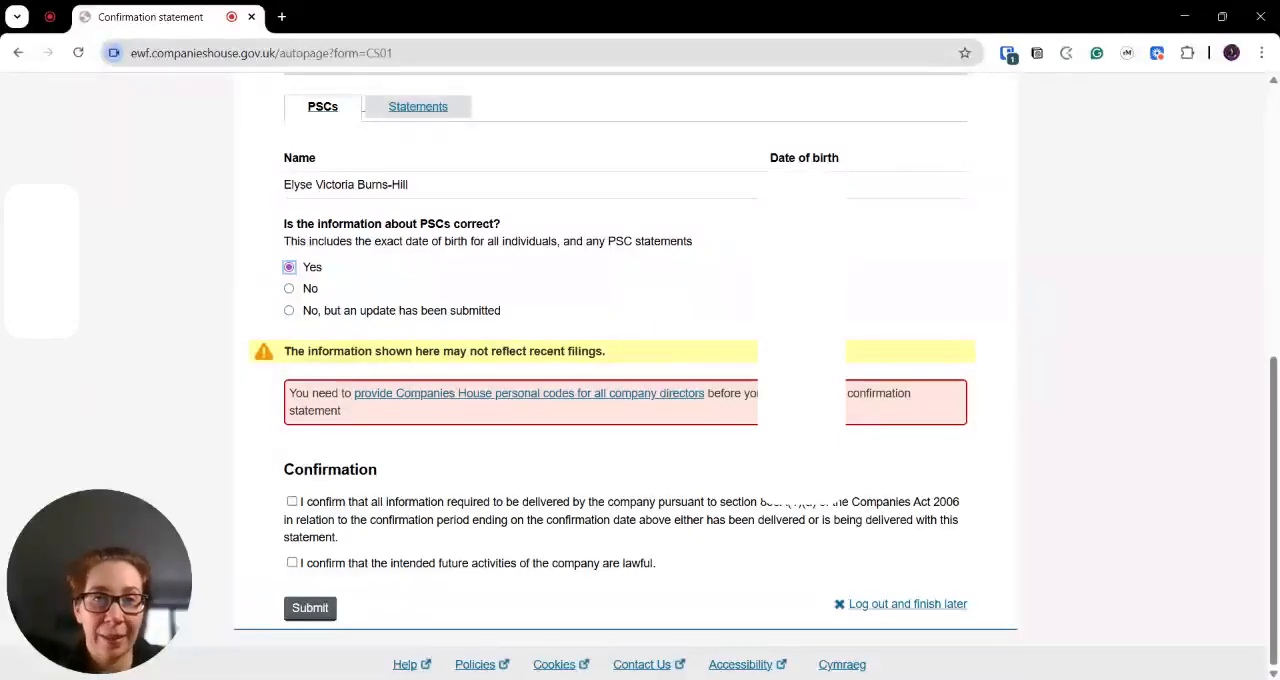
{"action": "left_click", "coordinate": [292, 501]}
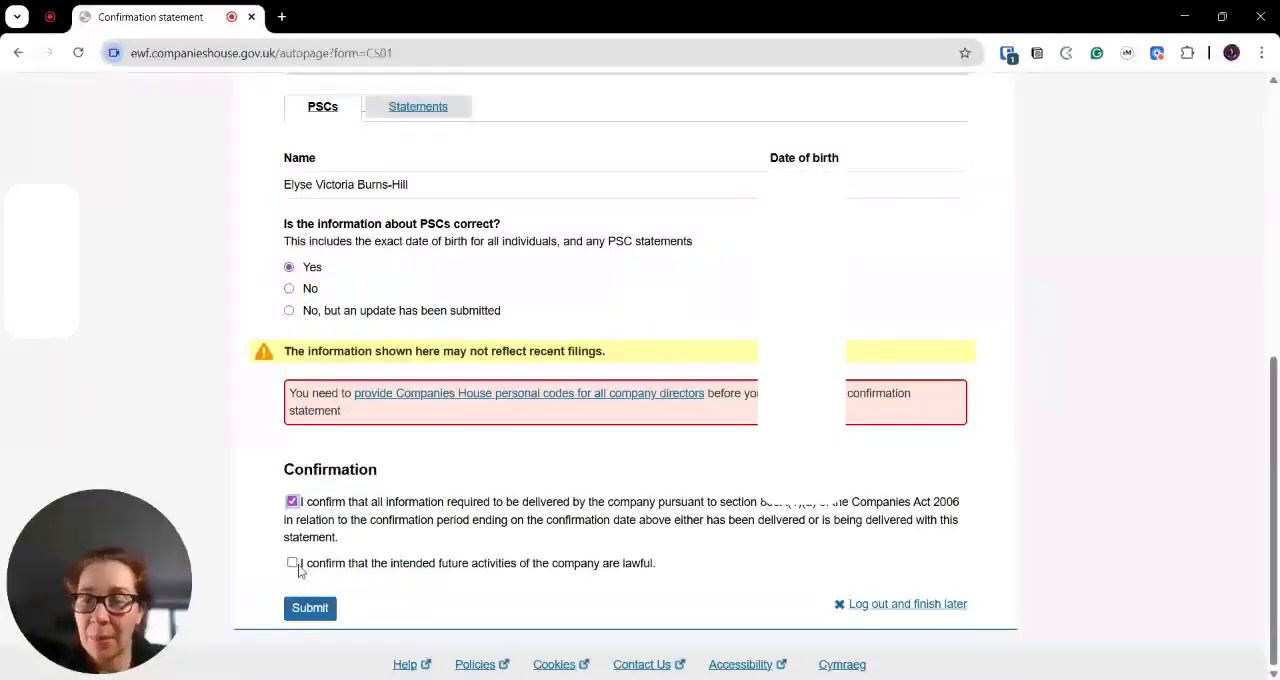
{"action": "left_click", "coordinate": [292, 563]}
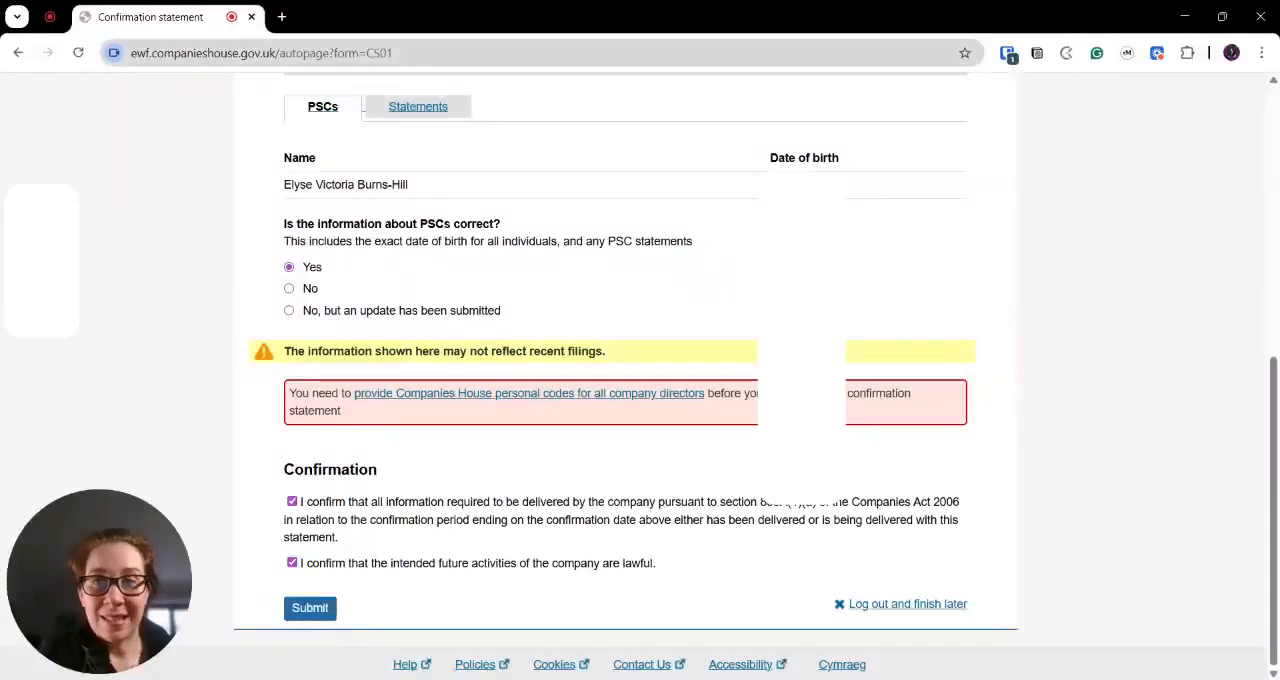
- Search the web for "psc verification statement"
{"action": "left_click", "coordinate": [400, 53]}
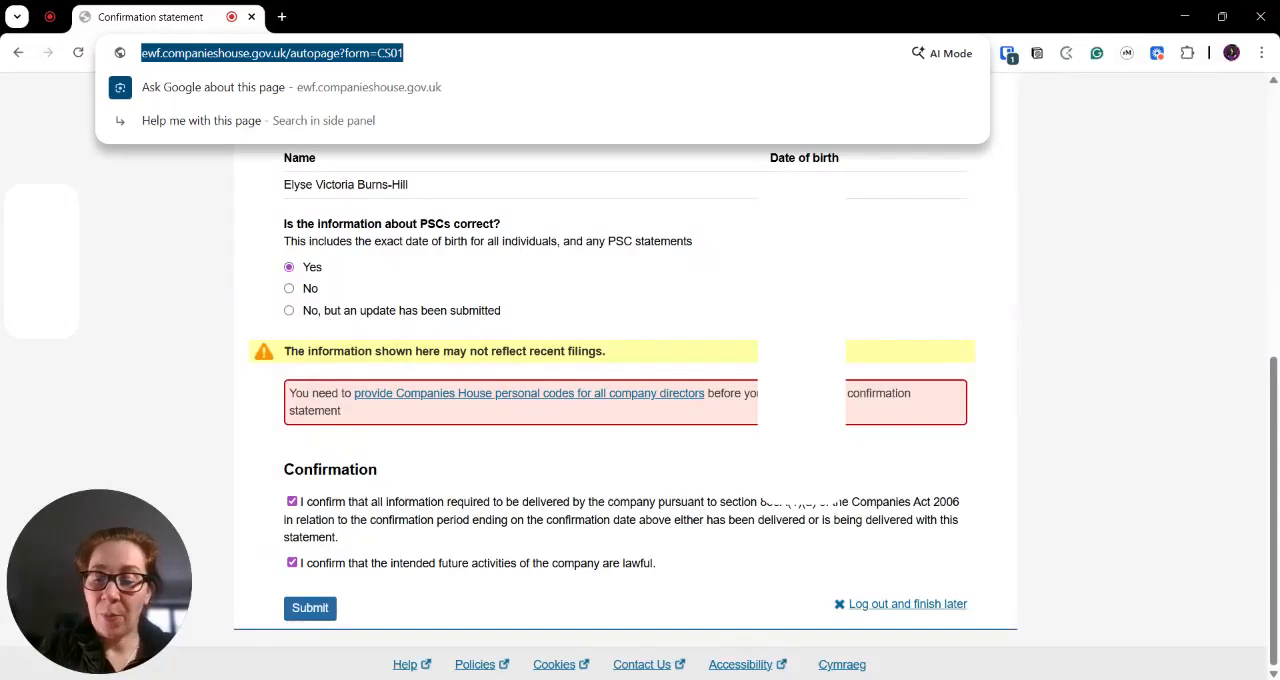
{"action": "type", "text": "PSC"}
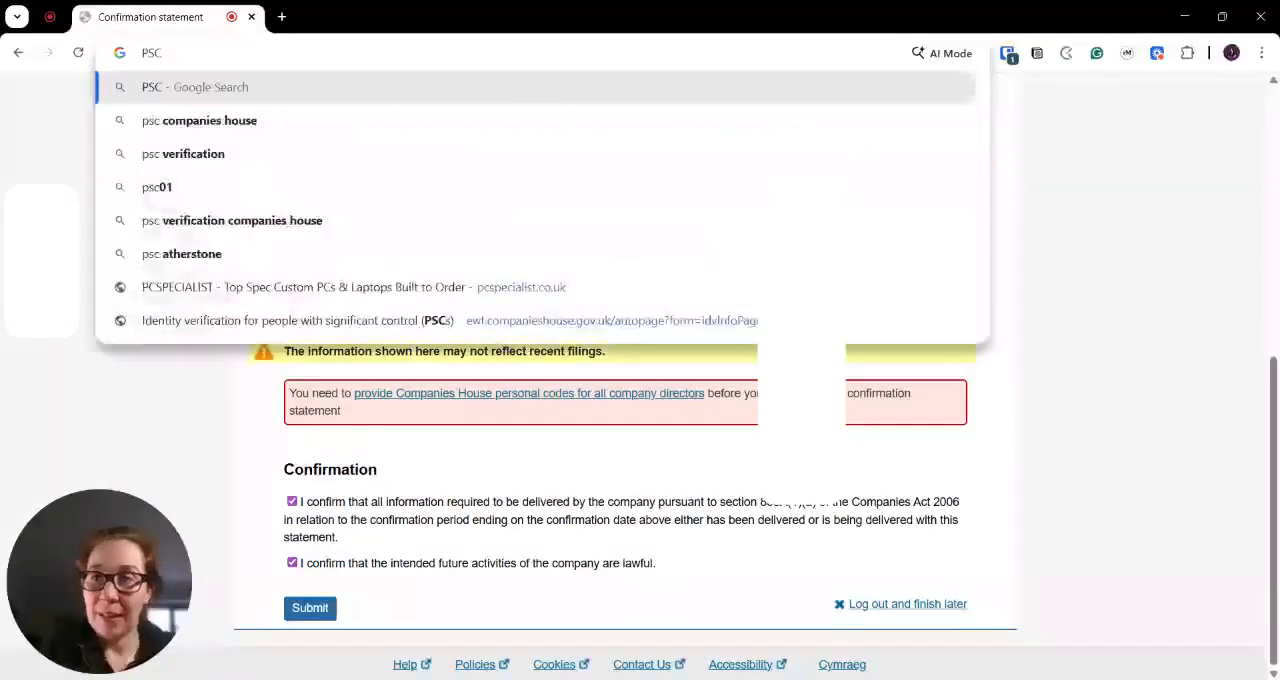
{"action": "type", "text": " ve"}
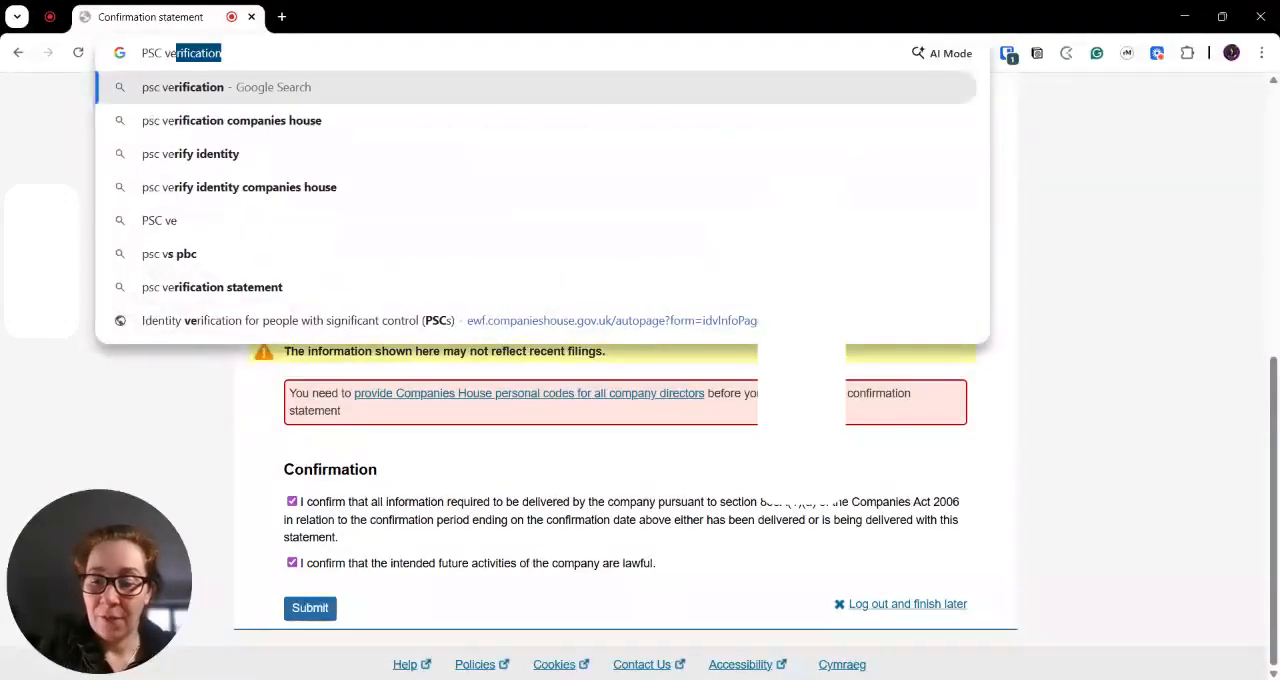
{"action": "type", "text": "rification"}
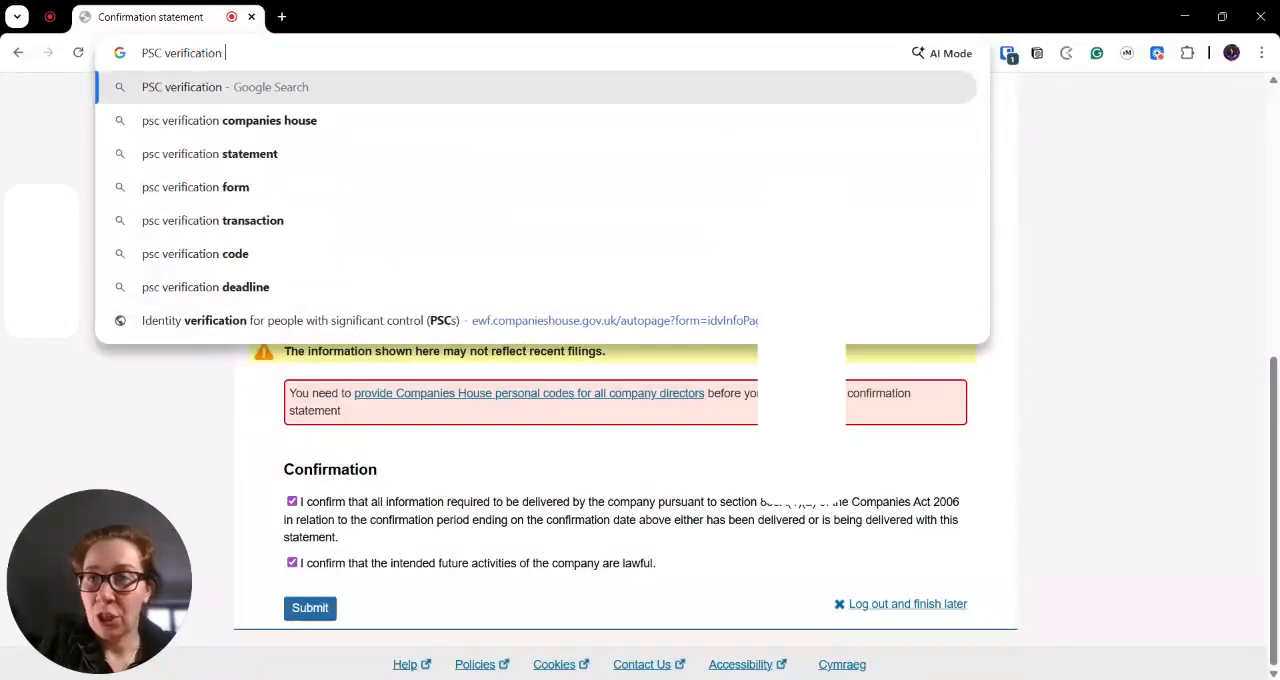
{"action": "key", "text": "Down"}
{"action": "key", "text": "Down"}
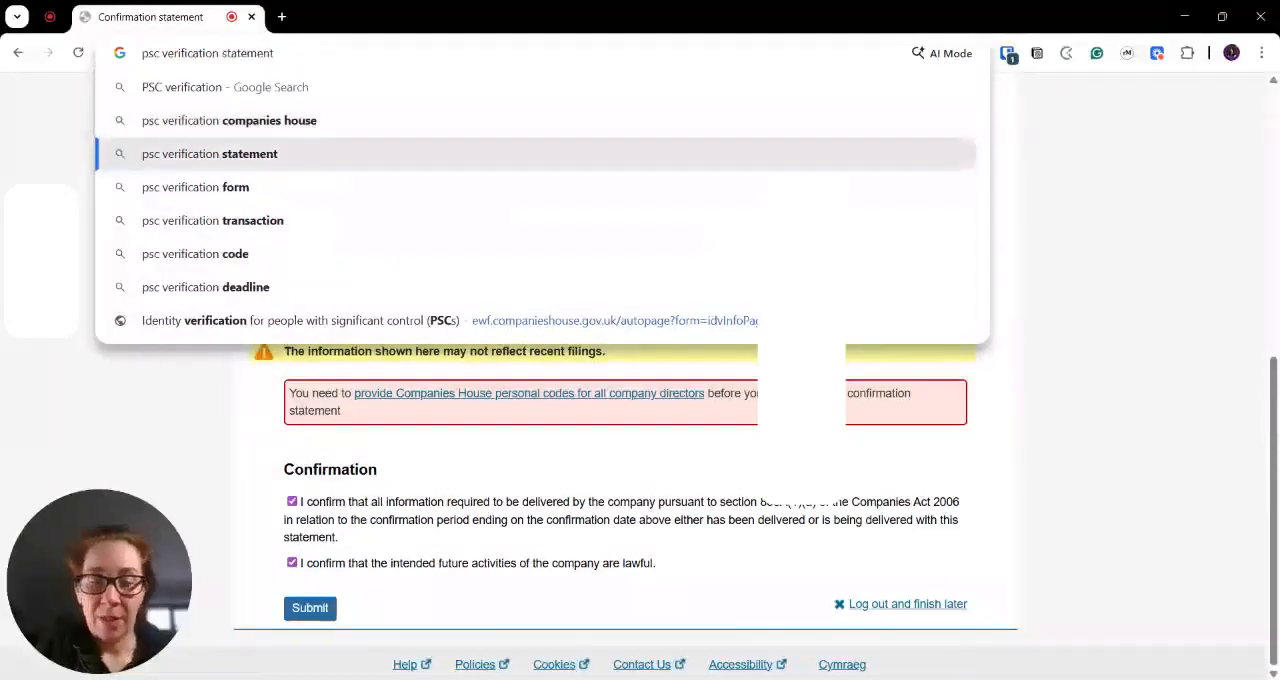
{"action": "key", "text": "Return"}
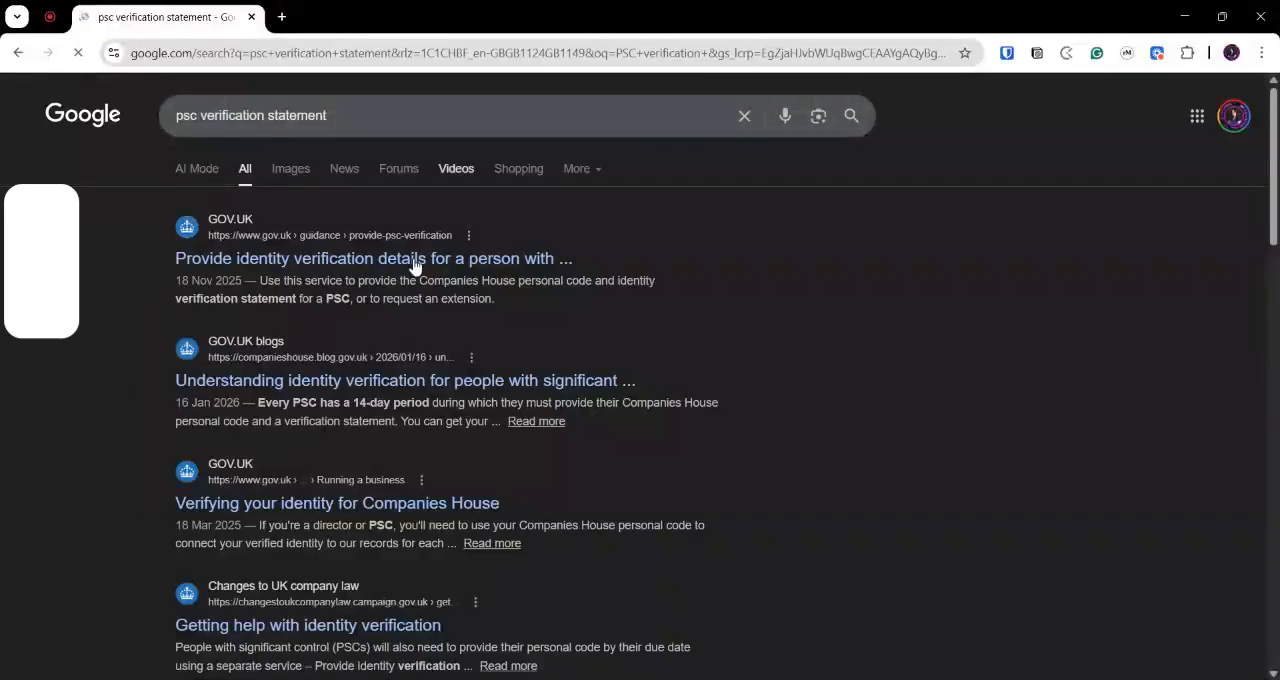
- Open the GOV.UK guidance on providing identity verification details for a PSC and start the service from it
{"action": "left_click", "coordinate": [414, 262]}
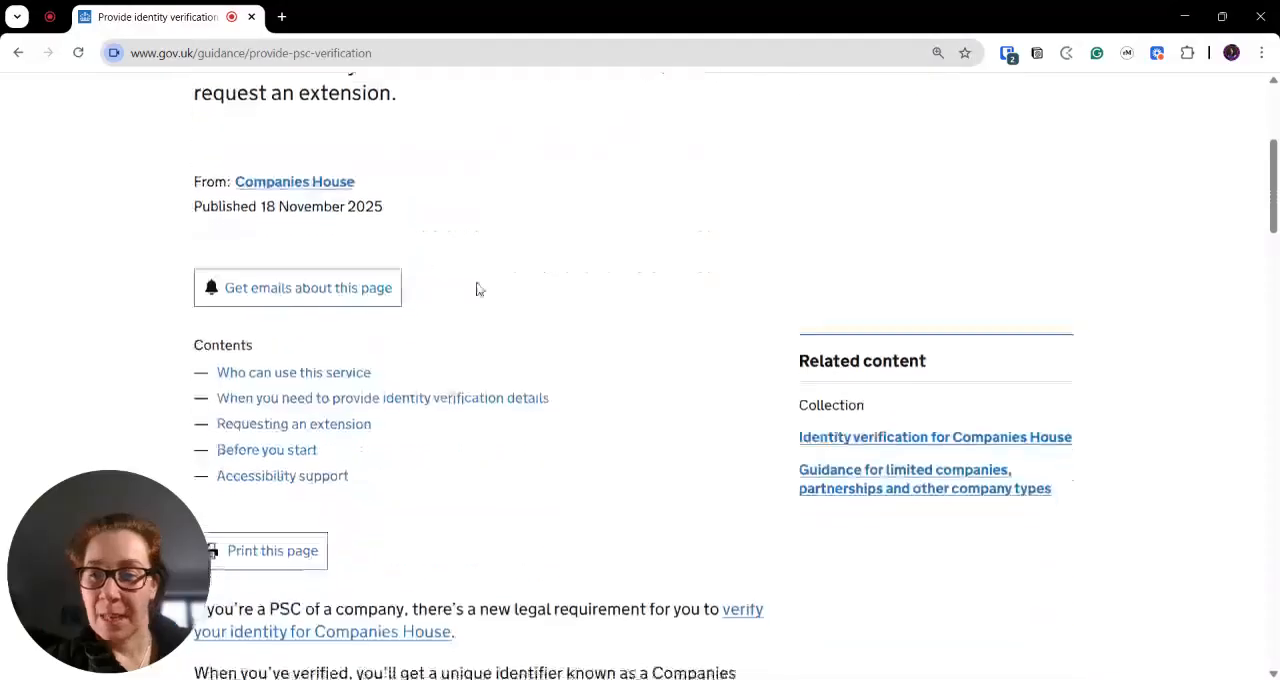
{"action": "scroll", "coordinate": [476, 289], "scroll_direction": "down", "scroll_amount": 6}
{"action": "scroll", "coordinate": [476, 289], "scroll_direction": "down", "scroll_amount": 1}
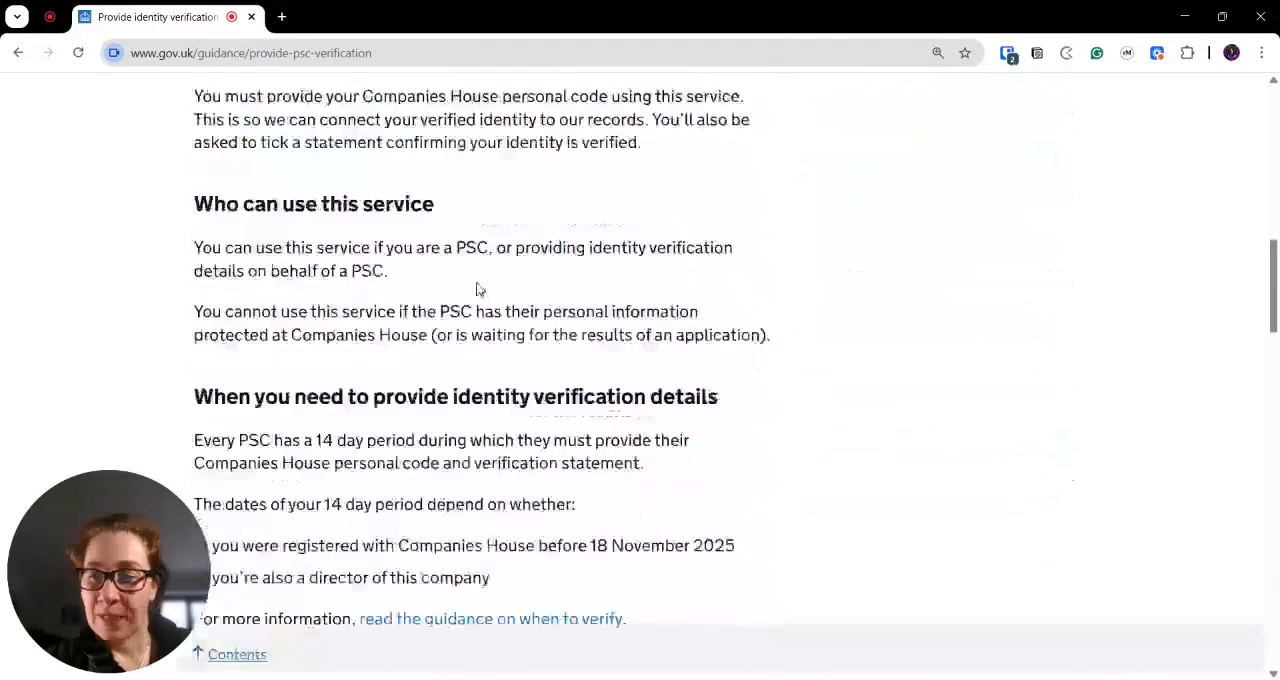
{"action": "scroll", "coordinate": [476, 289], "scroll_direction": "down", "scroll_amount": 6}
{"action": "left_click", "coordinate": [257, 290]}
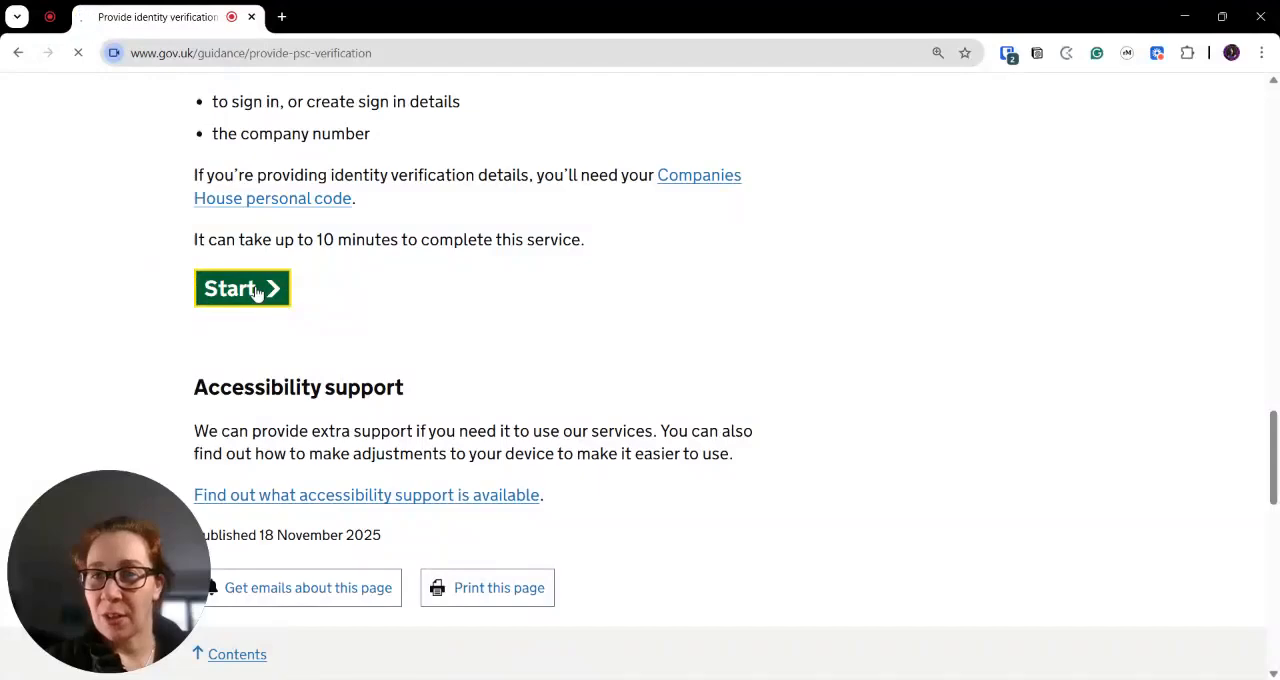
- Enter the company number for the PSC verification lookup and confirm that the company found is the correct one
{"action": "type", "text": "15994938"}
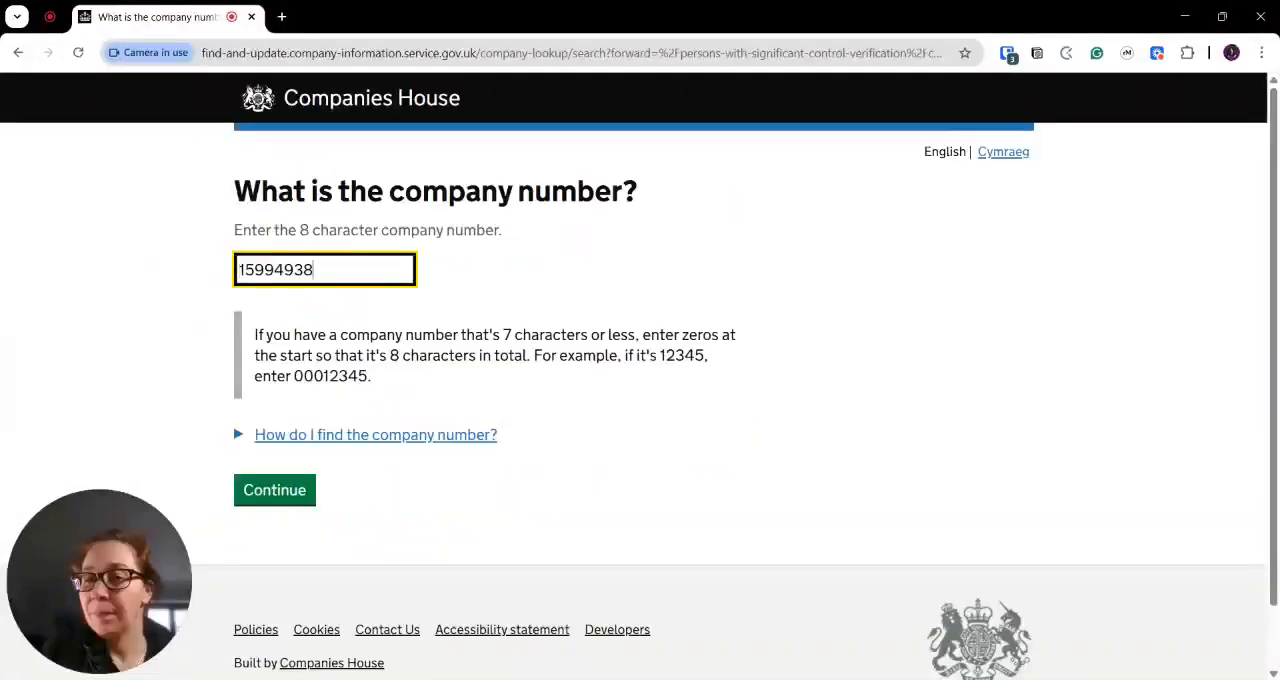
{"action": "key", "text": "Return"}
{"action": "scroll", "coordinate": [338, 531], "scroll_direction": "down", "scroll_amount": 5}
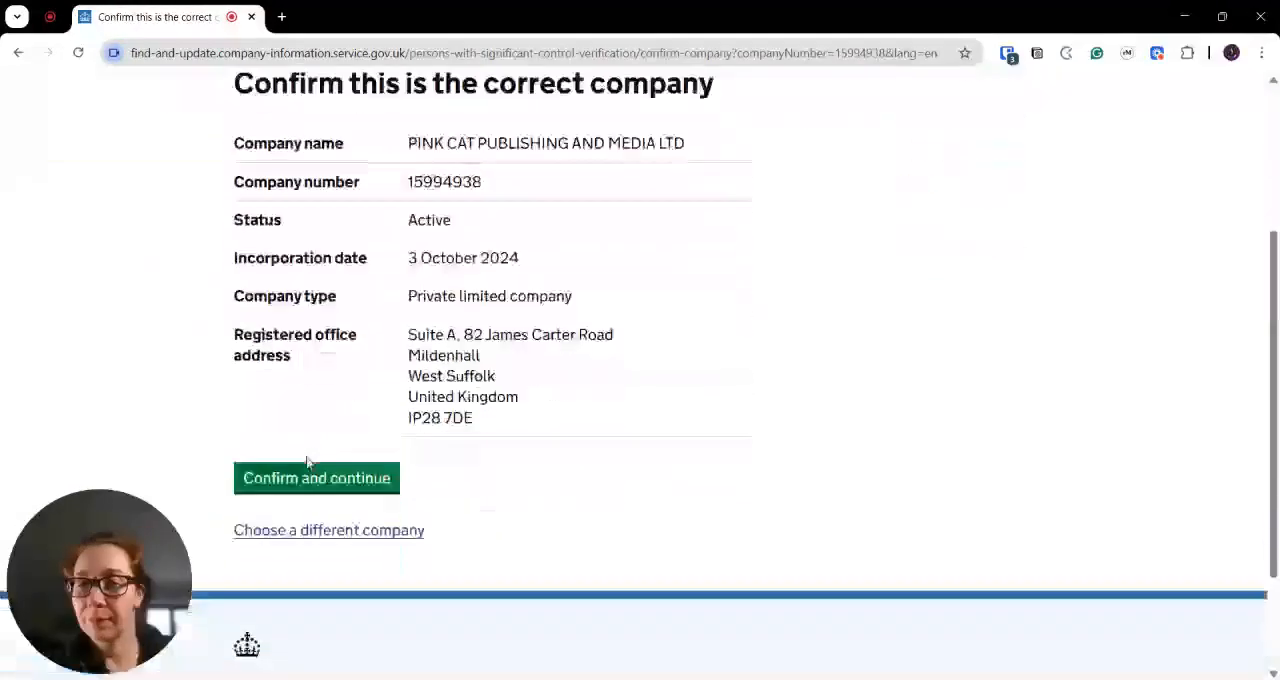
{"action": "scroll", "coordinate": [400, 317], "scroll_direction": "up", "scroll_amount": 2}
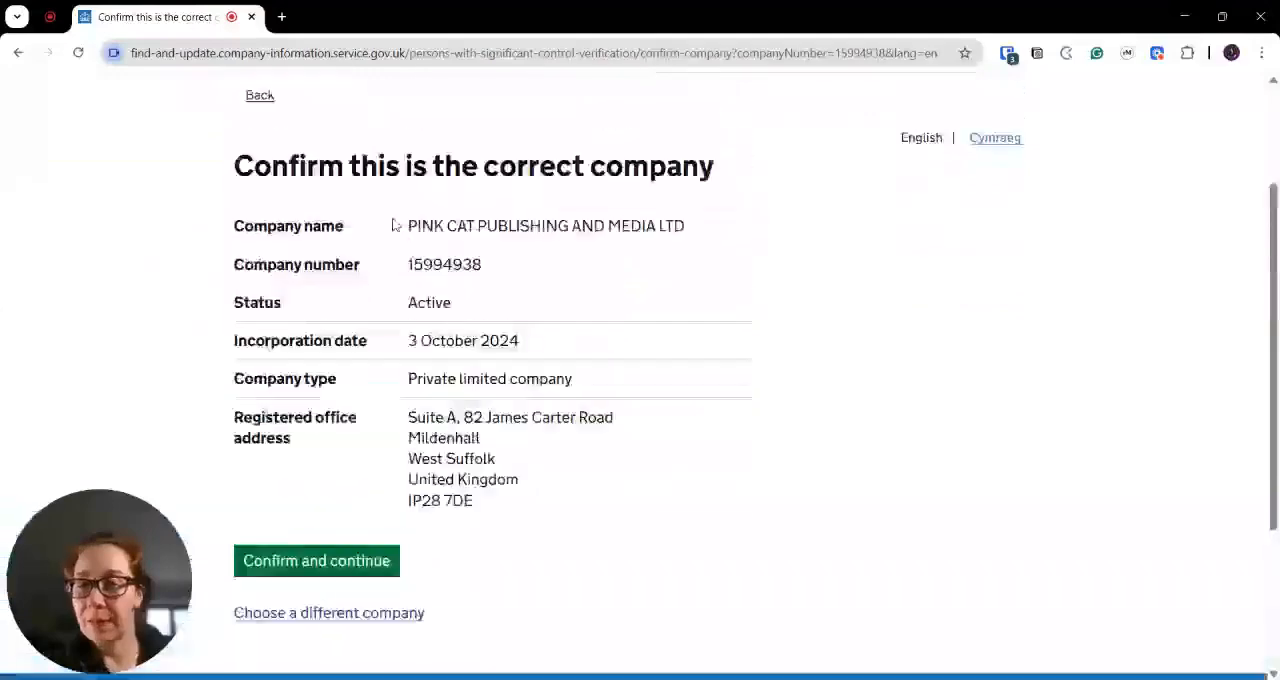
{"action": "left_click", "coordinate": [322, 560]}
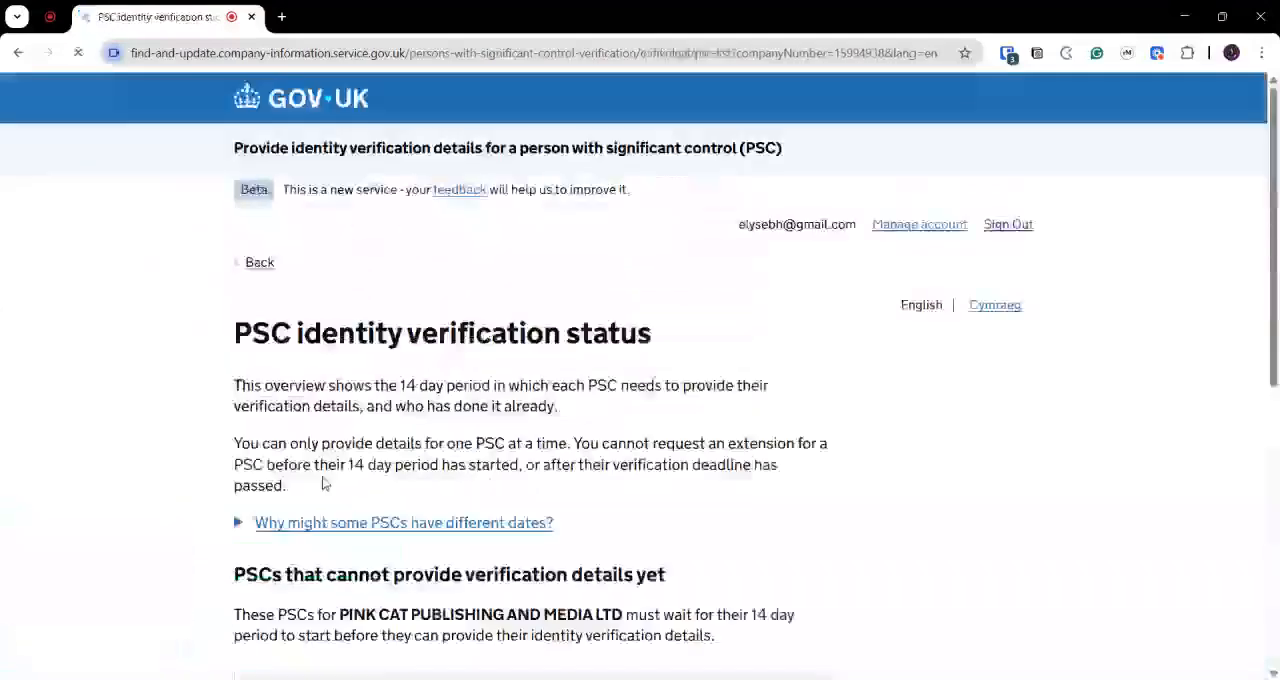
- Review the PSC identity verification status page, highlighting the 14 day period wording, the period start date and the verification deadline
{"action": "scroll", "coordinate": [416, 432], "scroll_direction": "down", "scroll_amount": 3}
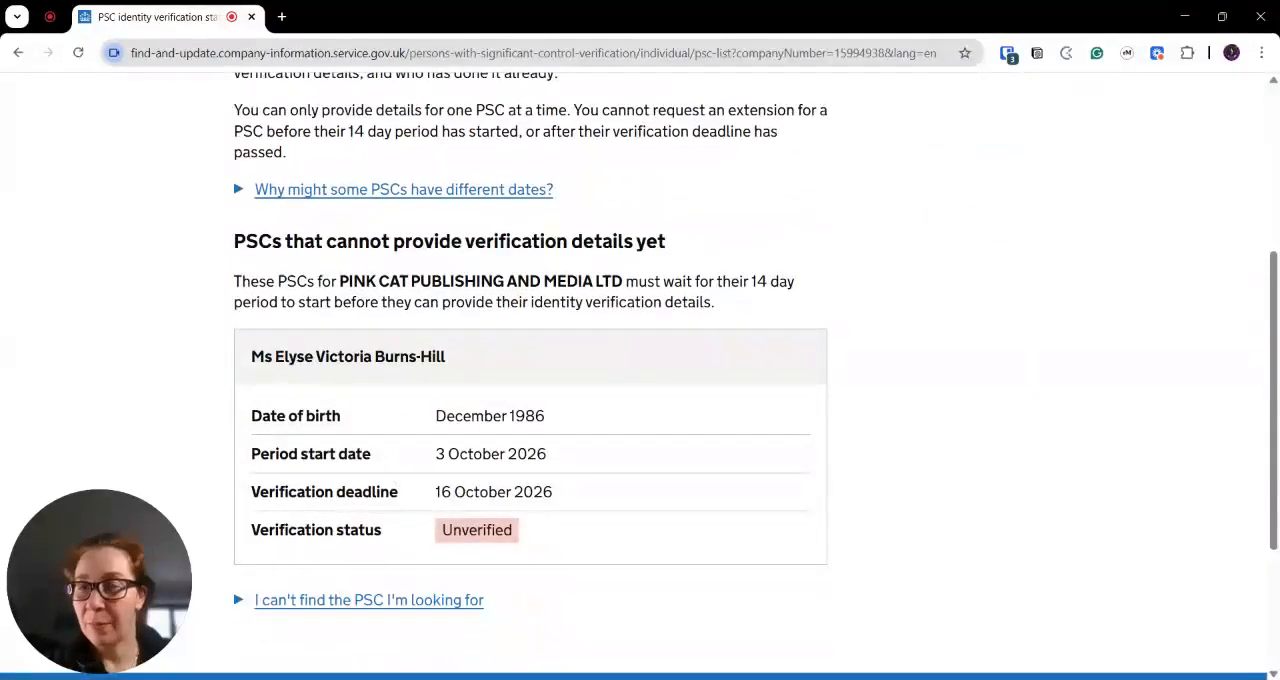
{"action": "left_click_drag", "start_coordinate": [731, 281], "coordinate": [768, 281]}
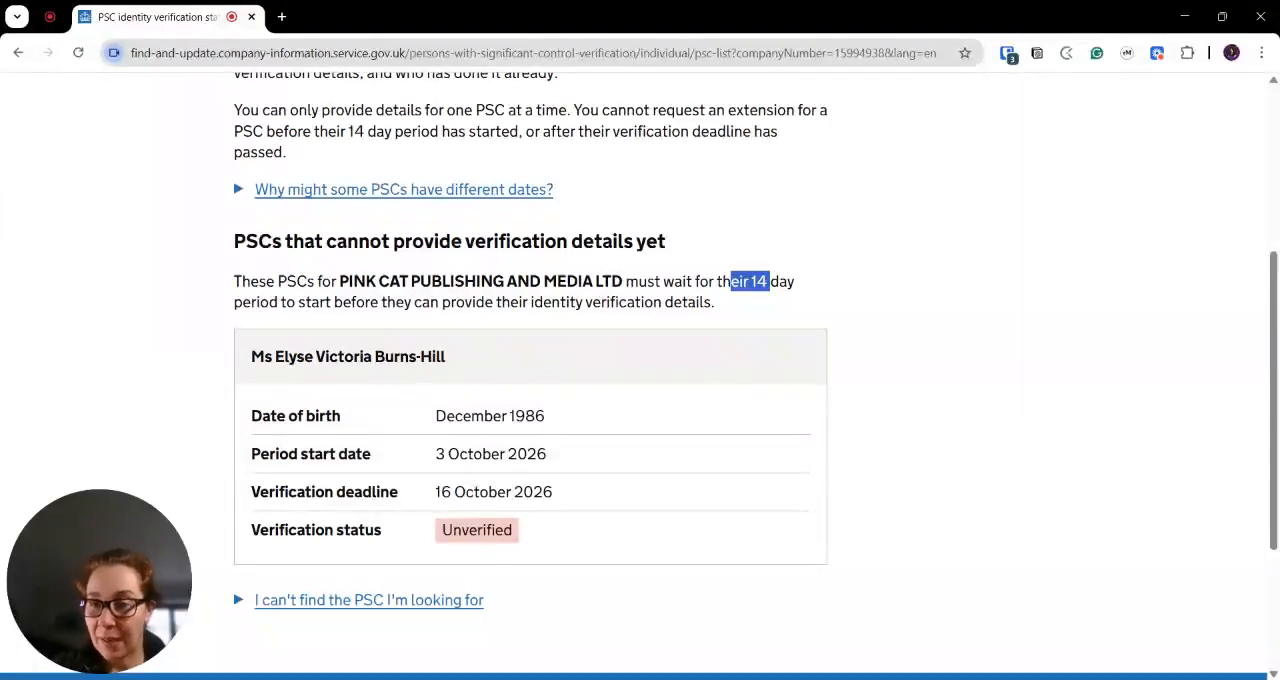
{"action": "left_click_drag", "start_coordinate": [435, 454], "coordinate": [550, 470]}
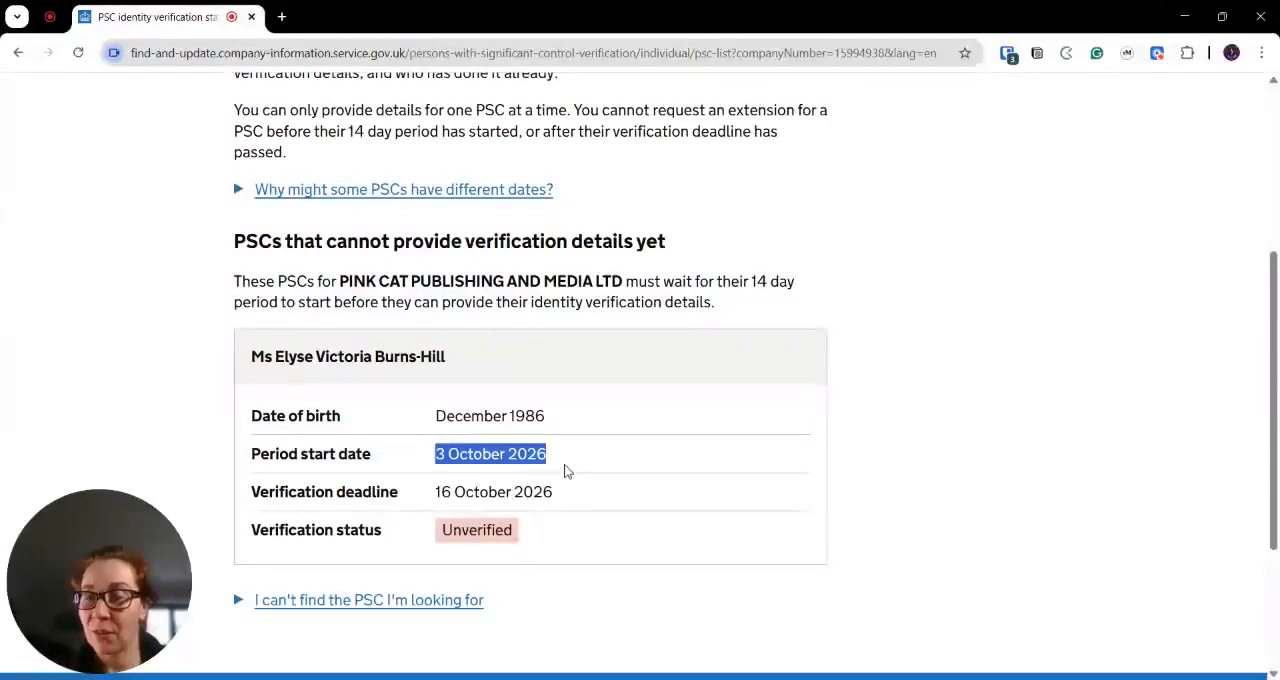
{"action": "left_click_drag", "start_coordinate": [435, 492], "coordinate": [561, 494]}
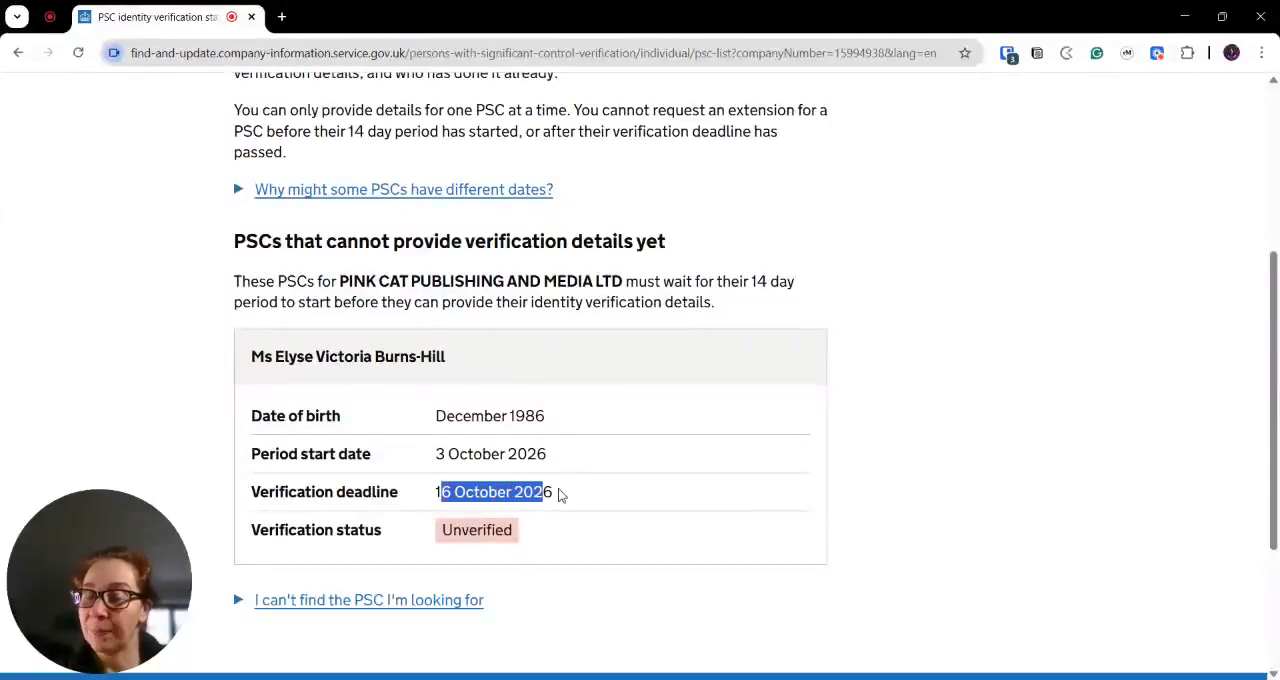
{"action": "left_click", "coordinate": [548, 492]}
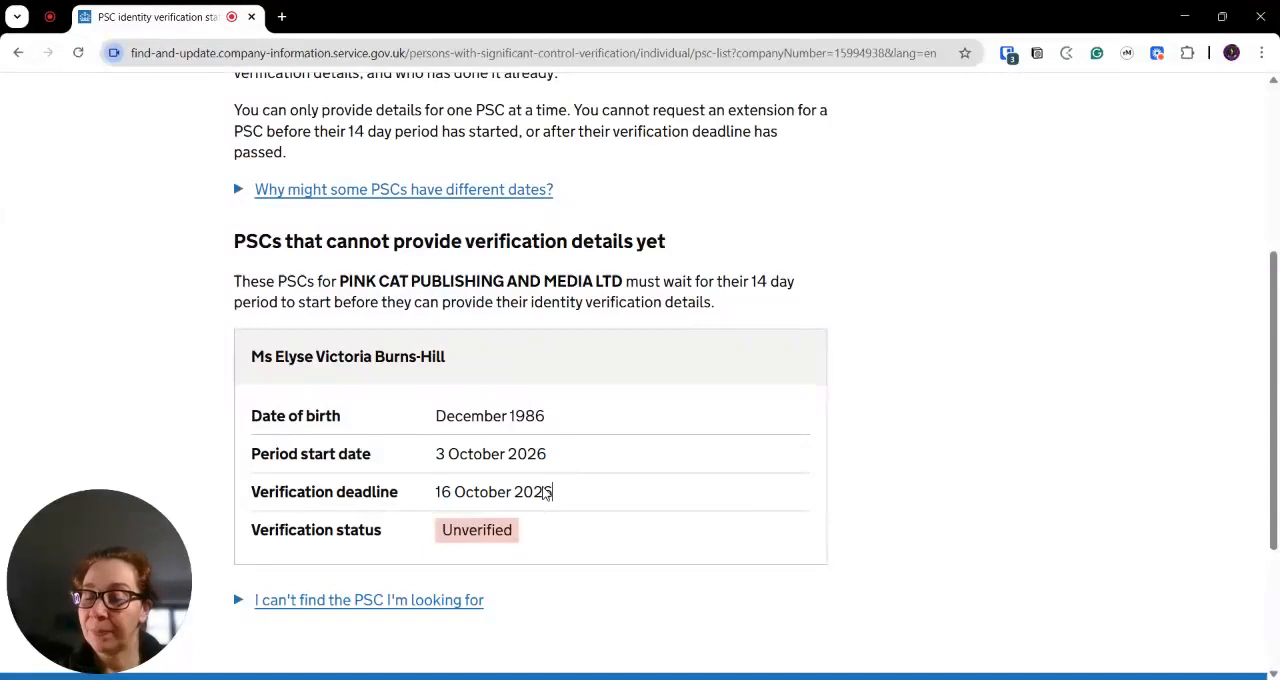
{"action": "scroll", "coordinate": [549, 492], "scroll_direction": "down", "scroll_amount": 1}
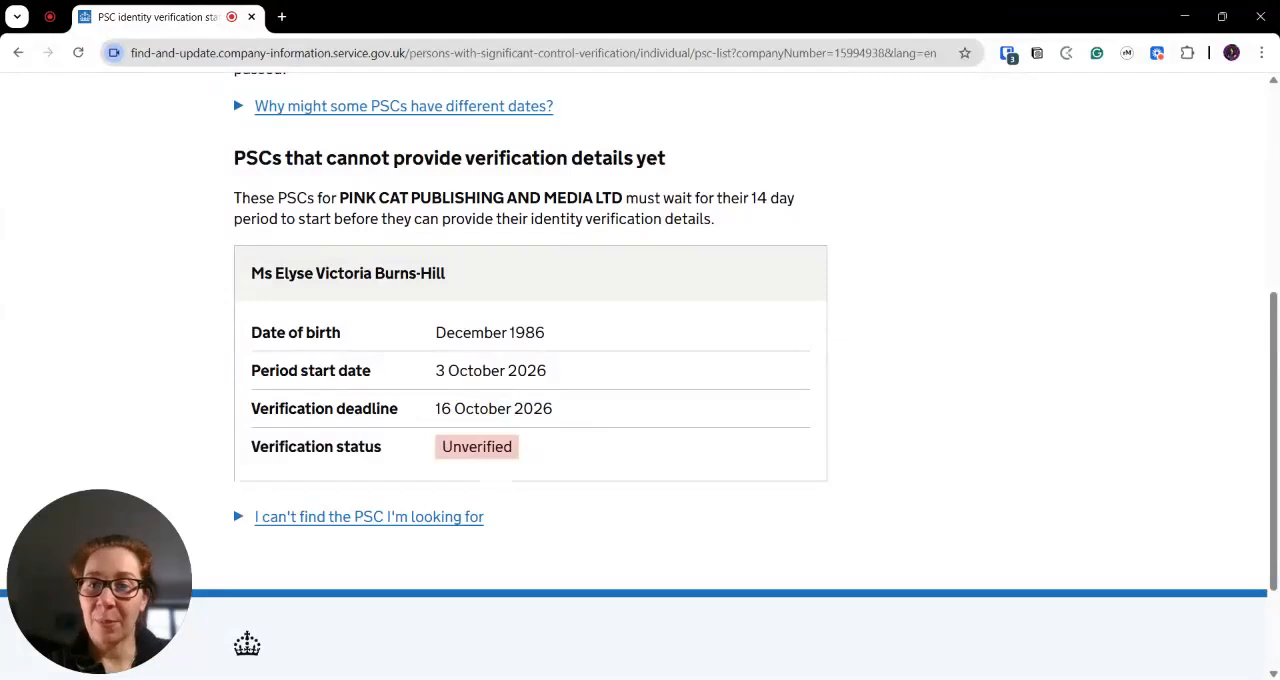
{"action": "left_click_drag", "start_coordinate": [435, 372], "coordinate": [546, 372]}
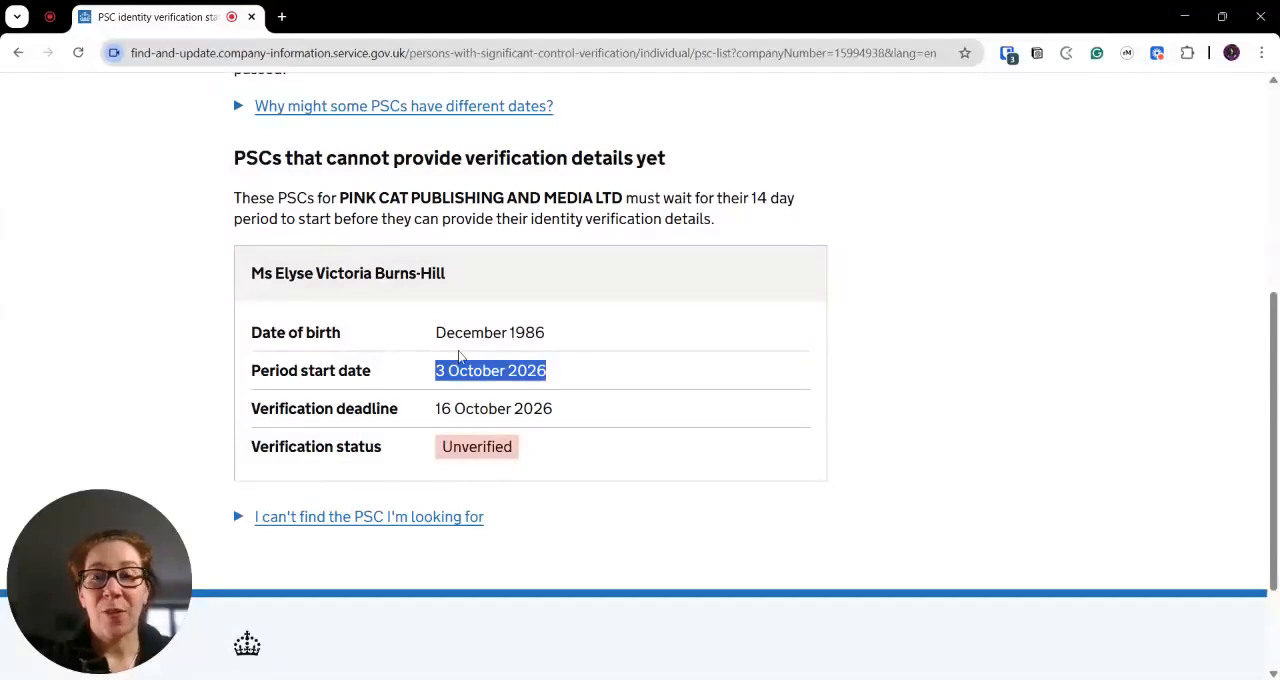
{"action": "left_click_drag", "start_coordinate": [435, 371], "coordinate": [545, 388]}
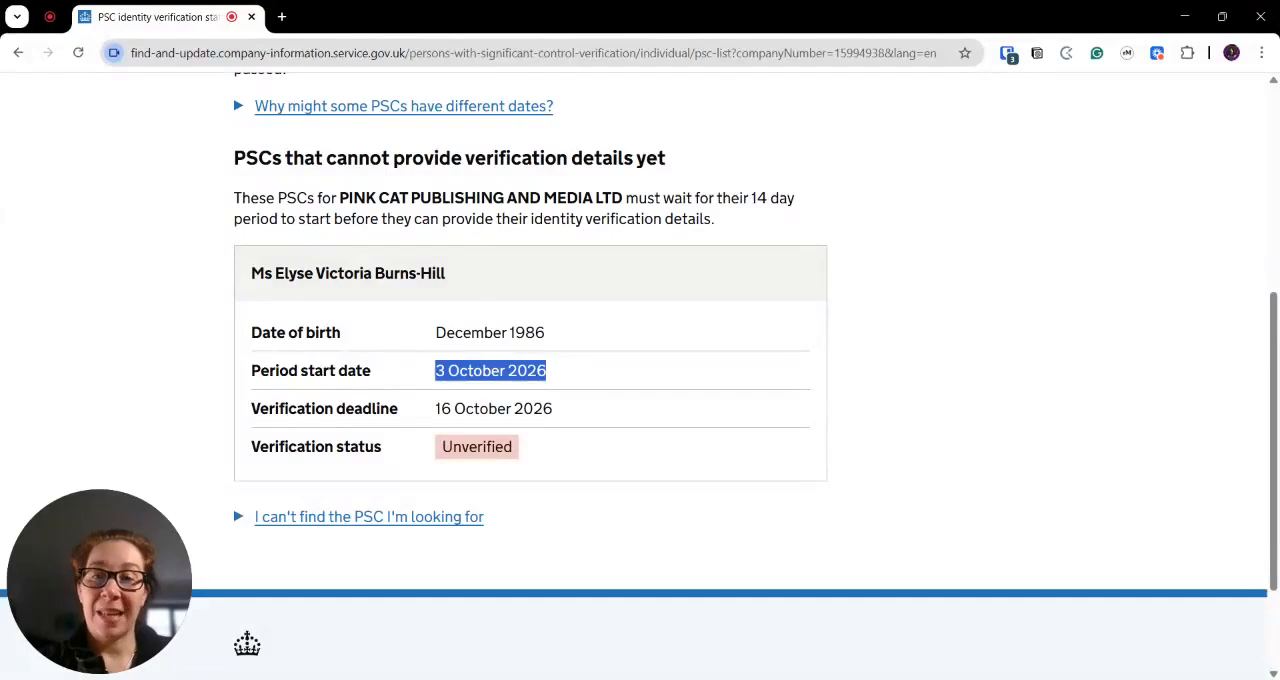
{"action": "scroll", "coordinate": [377, 437], "scroll_direction": "down", "scroll_amount": 1}
{"action": "scroll", "coordinate": [377, 437], "scroll_direction": "down", "scroll_amount": 1}
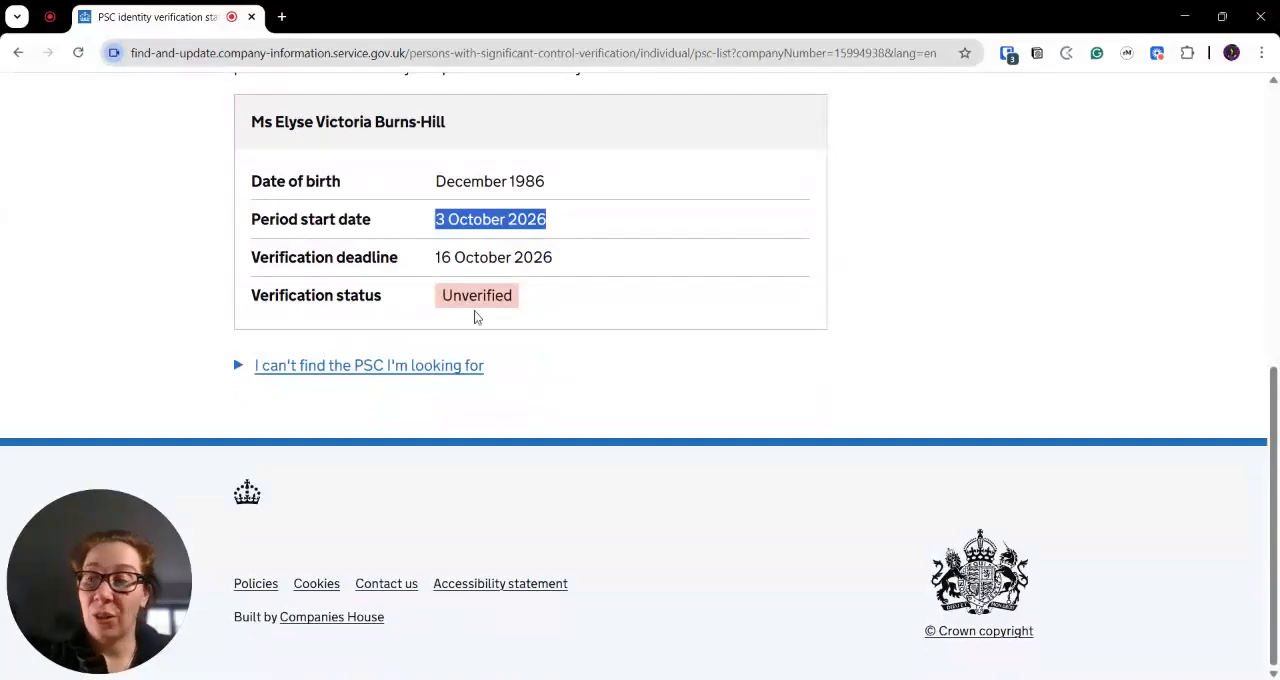
{"action": "scroll", "coordinate": [483, 335], "scroll_direction": "up", "scroll_amount": 5}
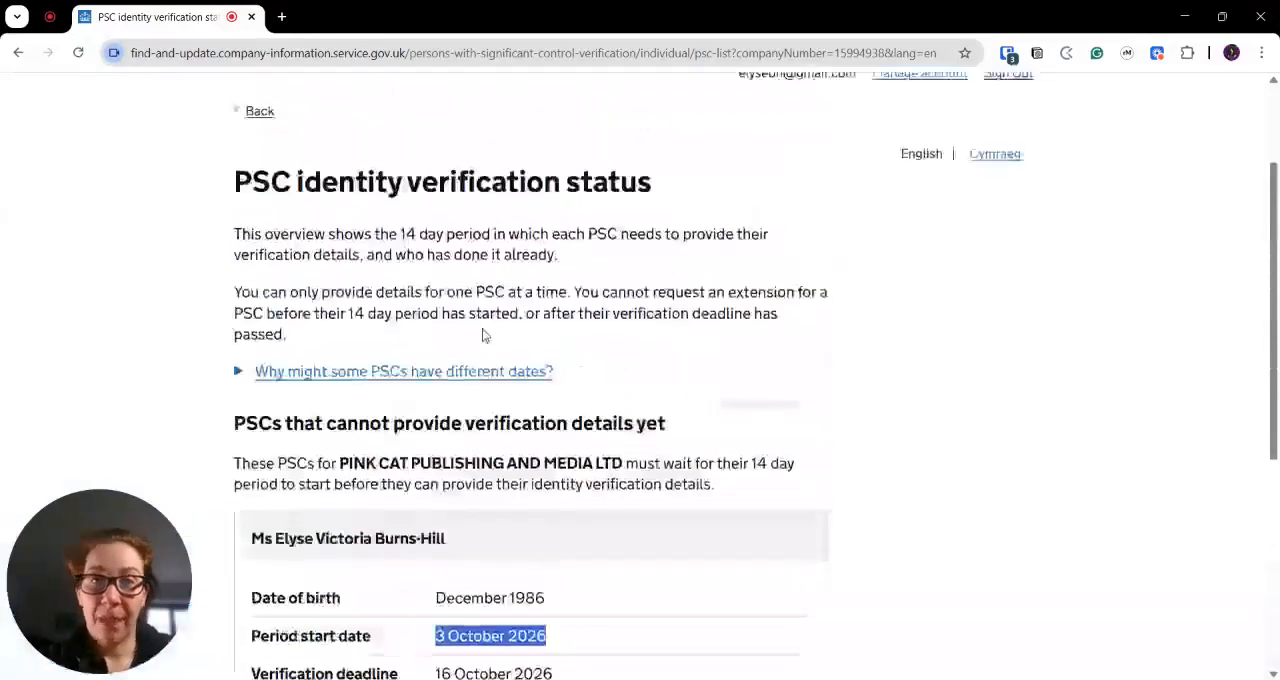
{"action": "scroll", "coordinate": [483, 335], "scroll_direction": "up", "scroll_amount": 2}
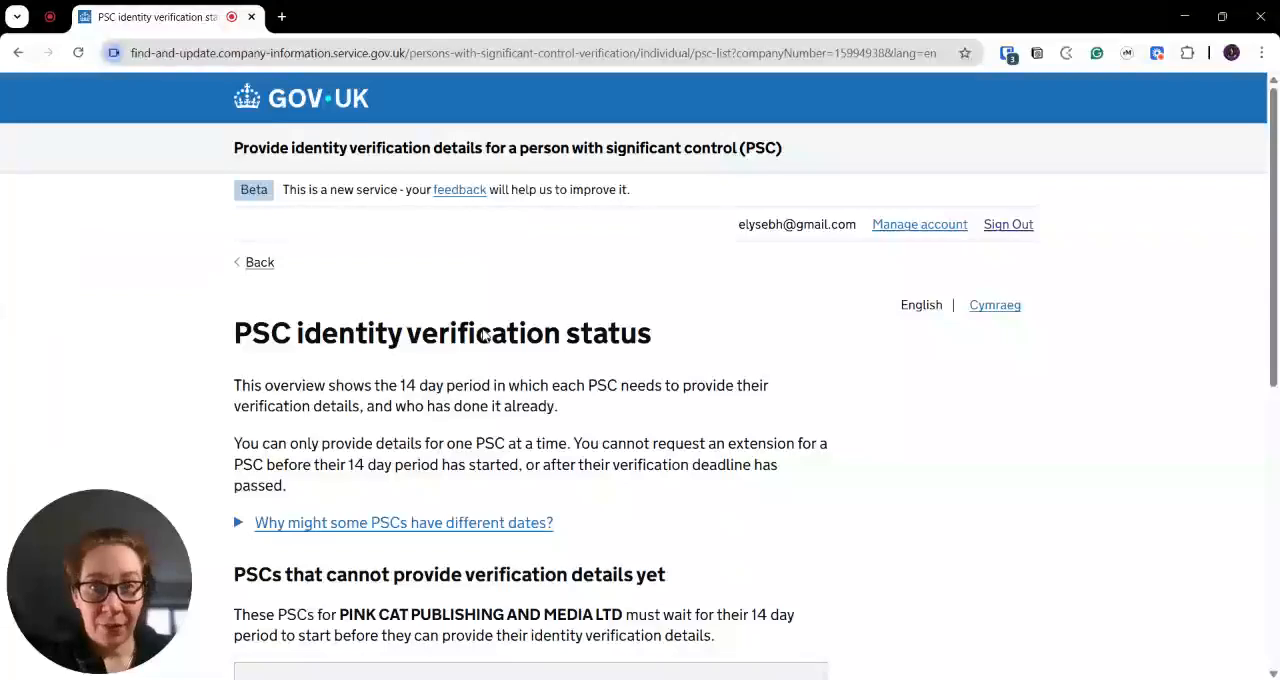